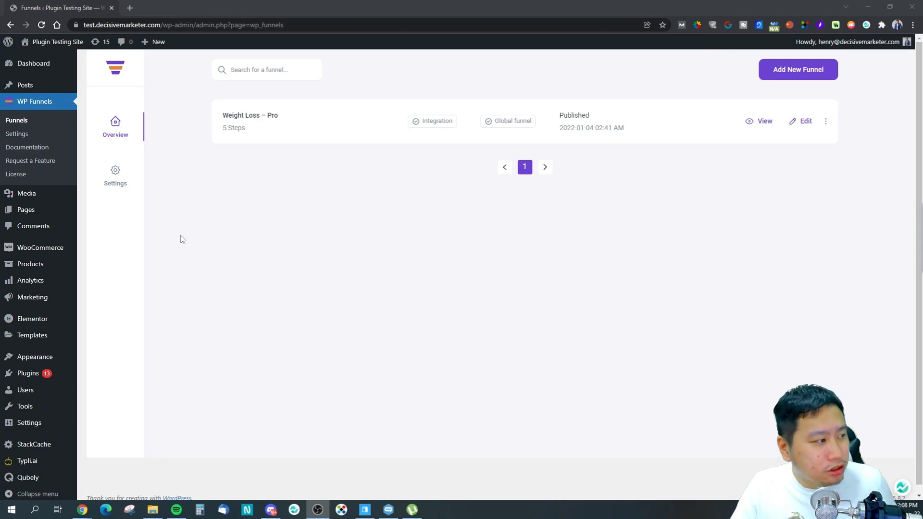
# Open the WP Funnels settings and check the available funnel types and page builders.
pyautogui.click(108, 177)
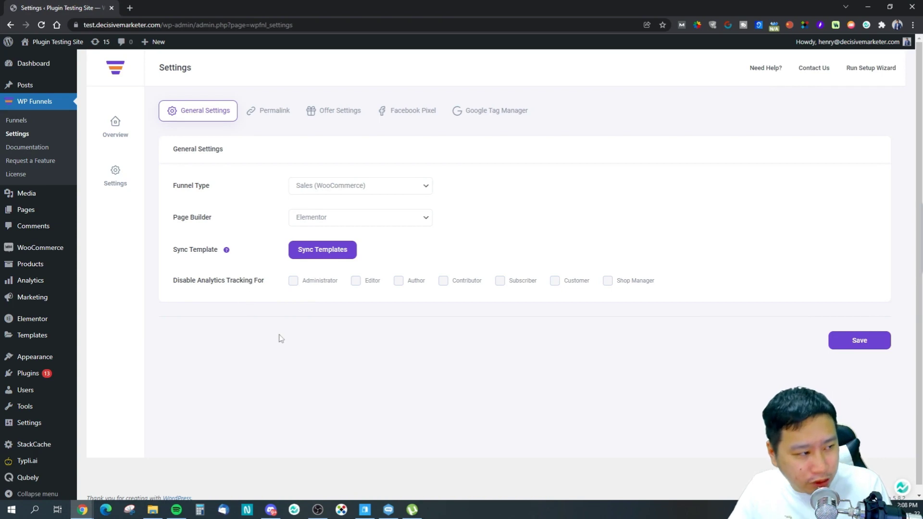
pyautogui.click(330, 188)
pyautogui.click(330, 188)
pyautogui.click(321, 189)
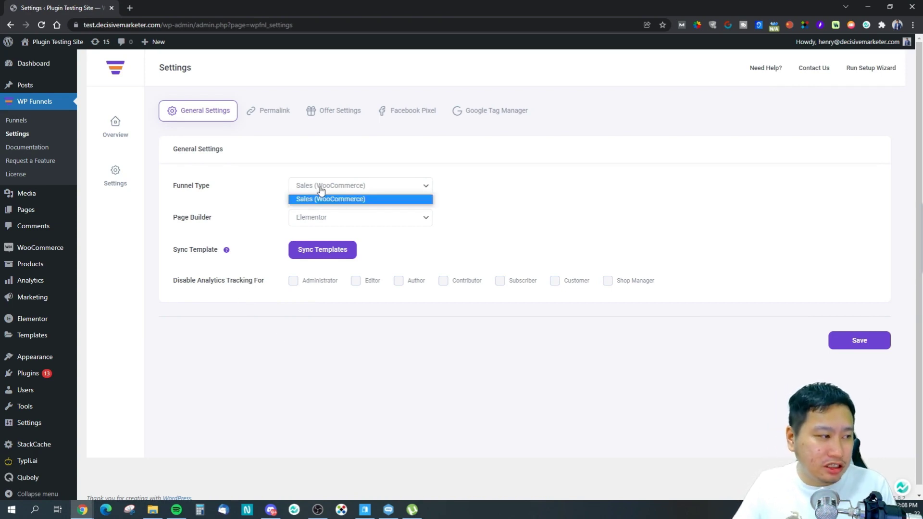
pyautogui.click(336, 201)
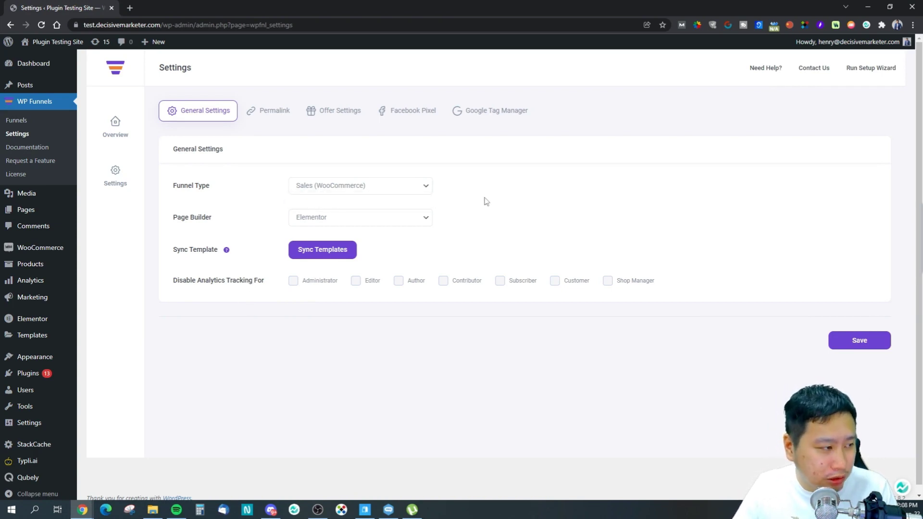
pyautogui.click(326, 222)
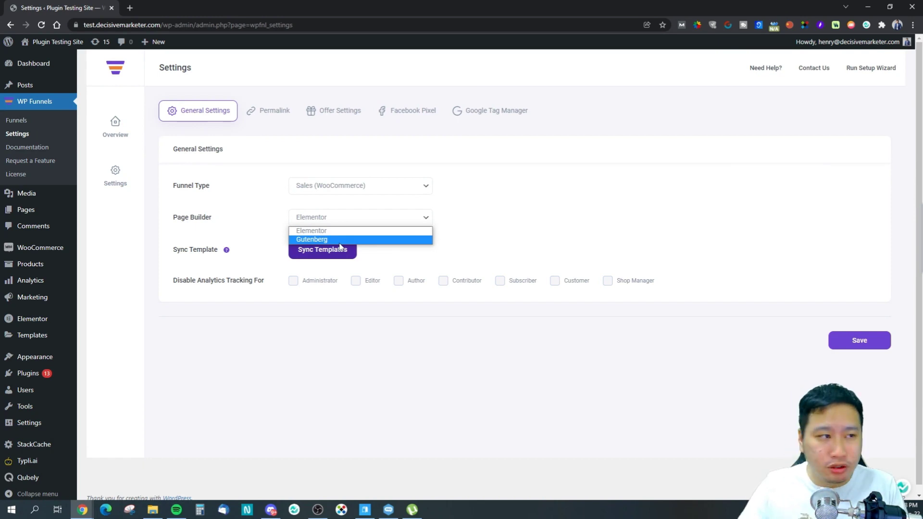
# Search Google for qubely in a new tab, open its WordPress.org plugin result, and return to the funnel settings.
pyautogui.click(130, 8)
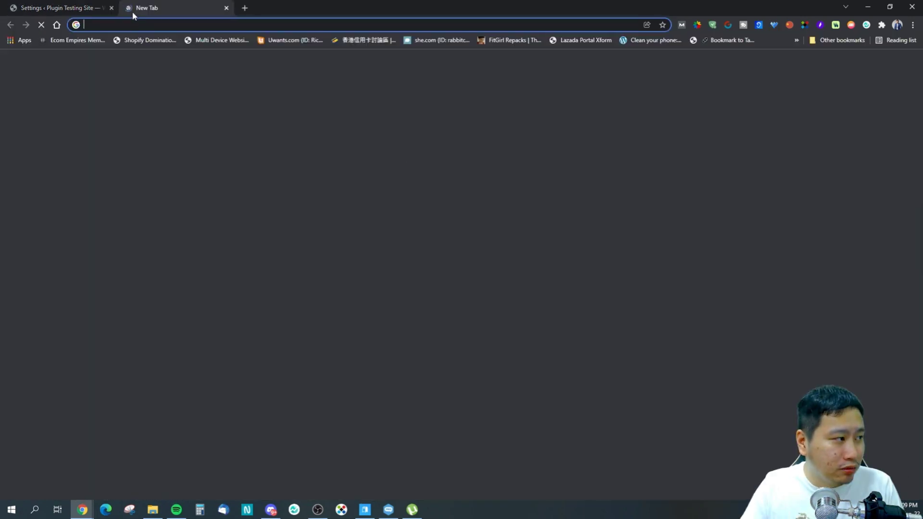
pyautogui.write('qubely')
pyautogui.press('Return')
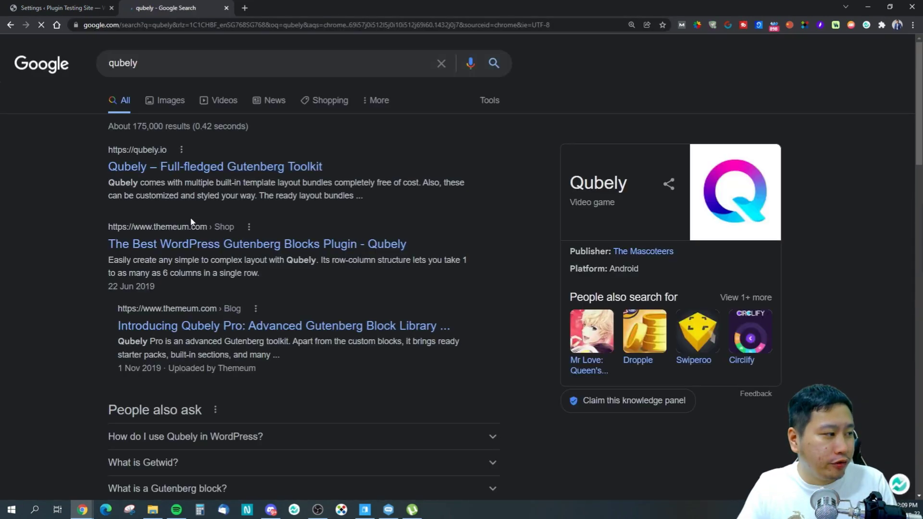
pyautogui.scroll(-4, 192, 222)
pyautogui.scroll(1, 243, 264)
pyautogui.scroll(-2, 221, 256)
pyautogui.scroll(2, 214, 268)
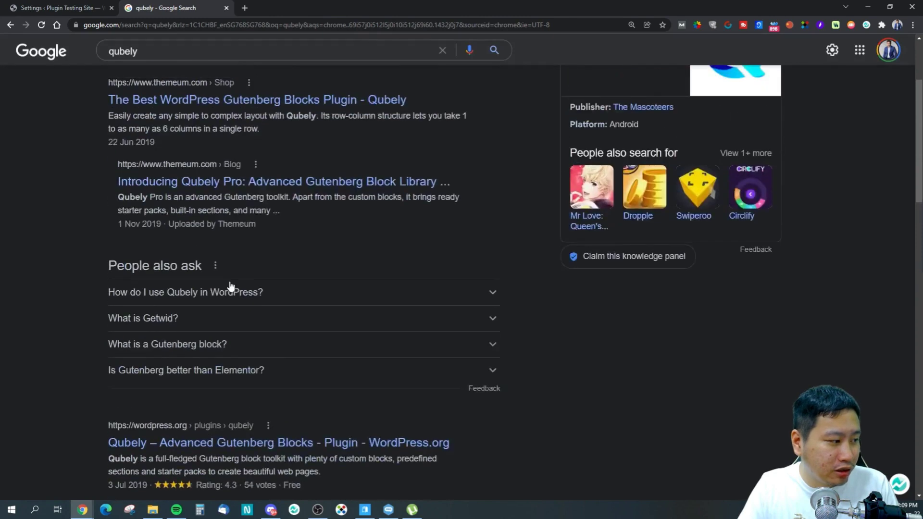
pyautogui.scroll(-4, 230, 286)
pyautogui.click(279, 254)
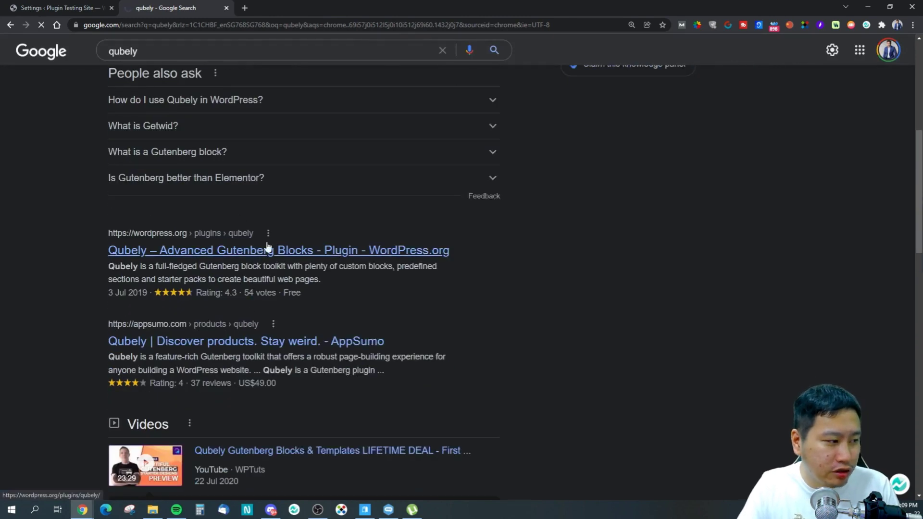
pyautogui.click(226, 7)
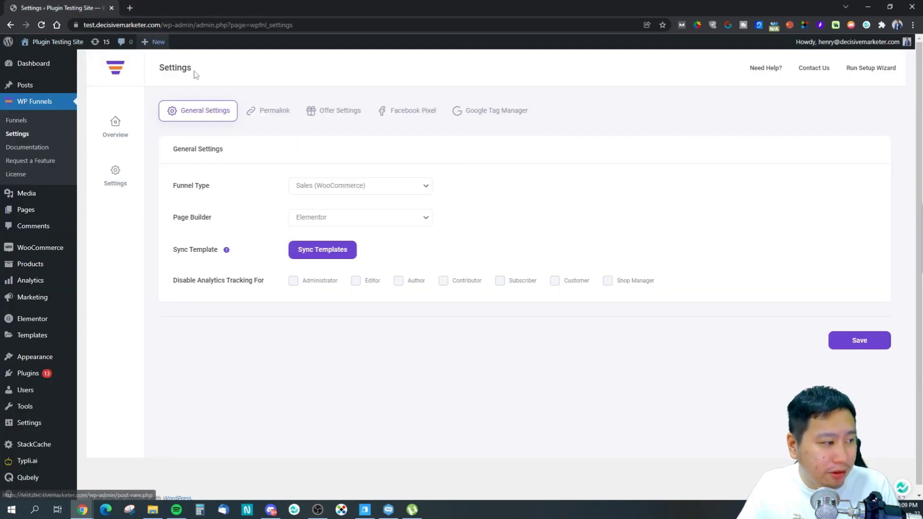
# Review the page builder choices, the permalink options and the upsell/downsell offer settings.
pyautogui.click(371, 218)
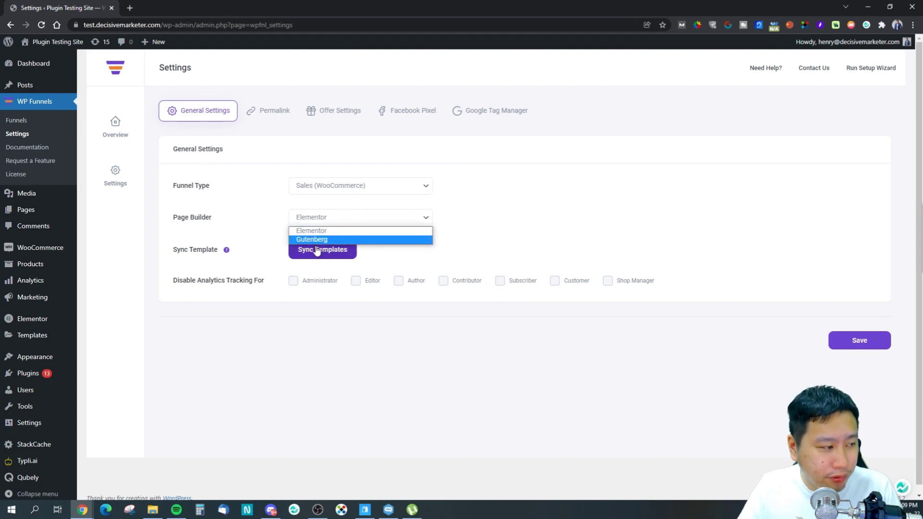
pyautogui.click(546, 230)
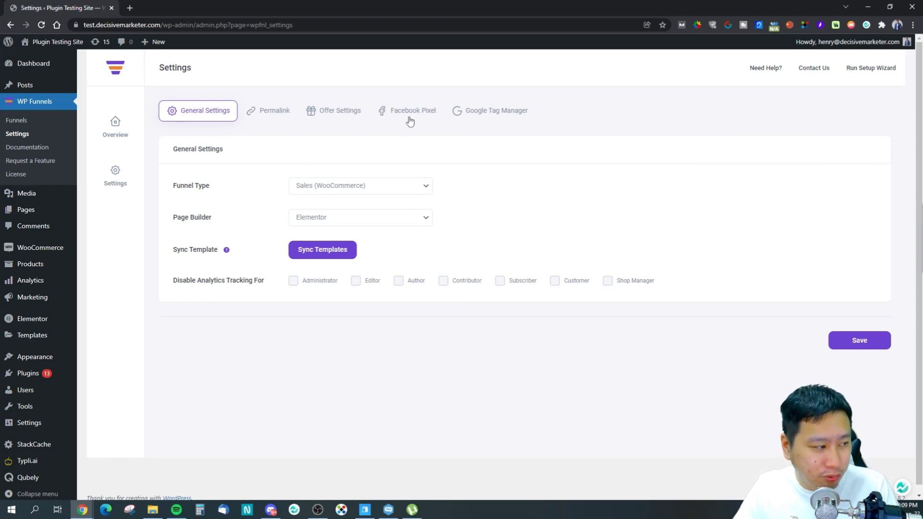
pyautogui.click(466, 114)
pyautogui.click(382, 118)
pyautogui.click(205, 120)
pyautogui.click(275, 118)
pyautogui.click(207, 115)
pyautogui.click(269, 118)
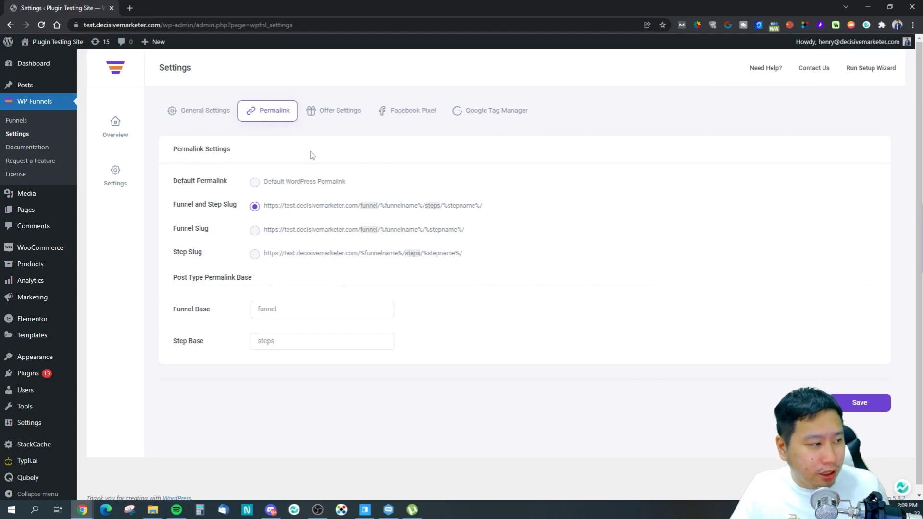
pyautogui.click(340, 116)
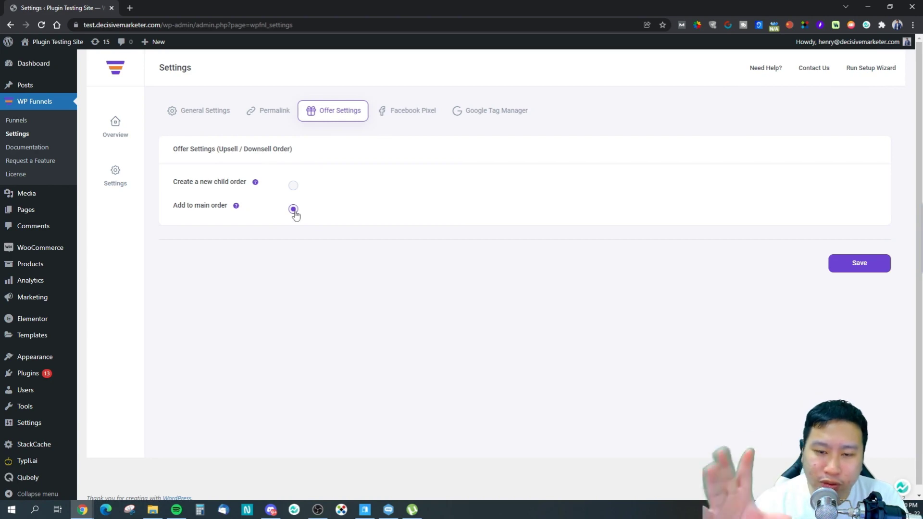
# Enable Facebook tracking briefly to review its pixel ID and event options, and switch it back off.
pyautogui.click(413, 114)
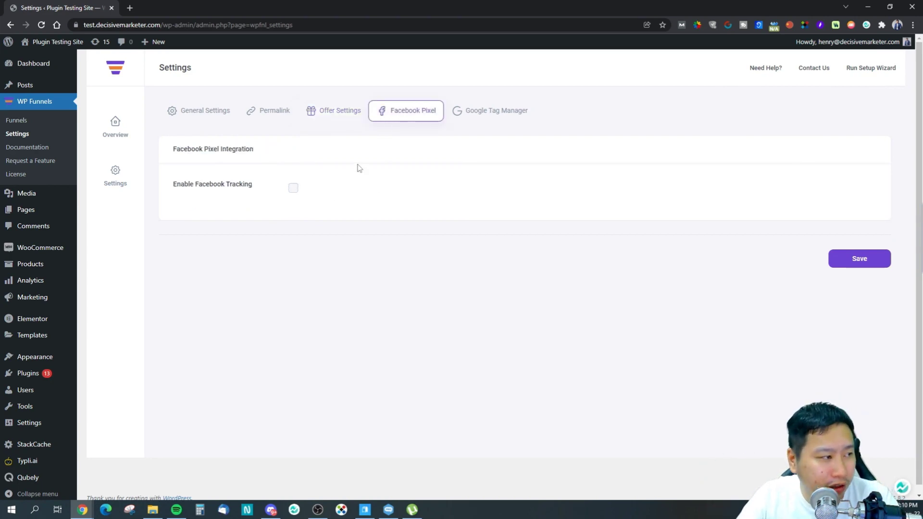
pyautogui.click(293, 188)
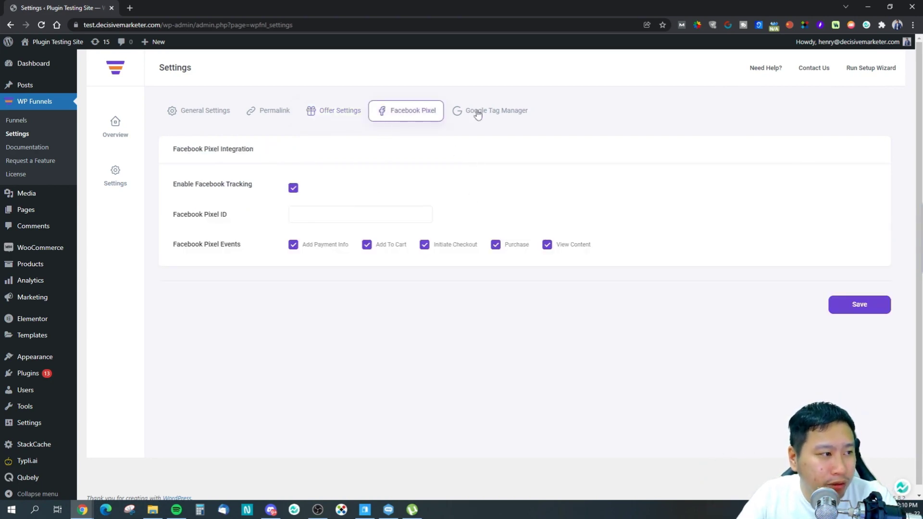
pyautogui.click(478, 114)
pyautogui.click(294, 187)
pyautogui.click(294, 188)
pyautogui.click(396, 117)
pyautogui.click(291, 188)
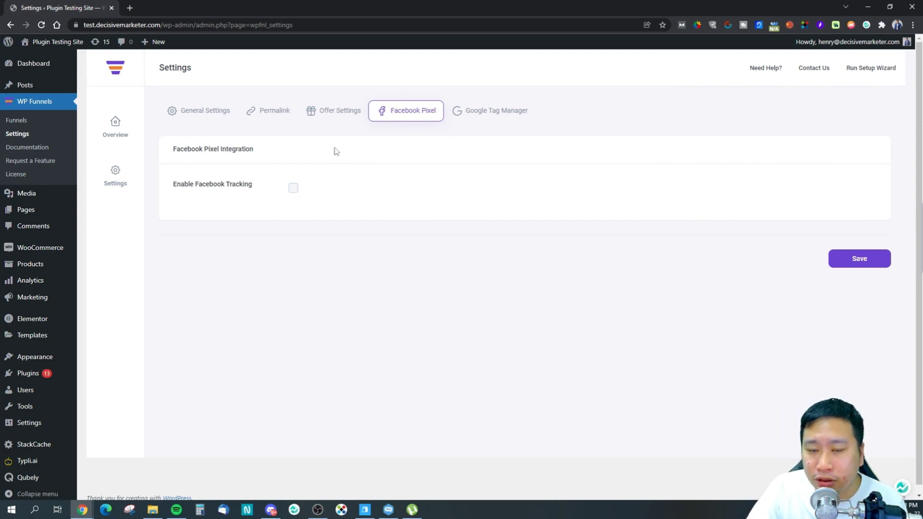
# Enable Google Tag Manager briefly to review its container ID and event options, and switch it back off.
pyautogui.click(490, 111)
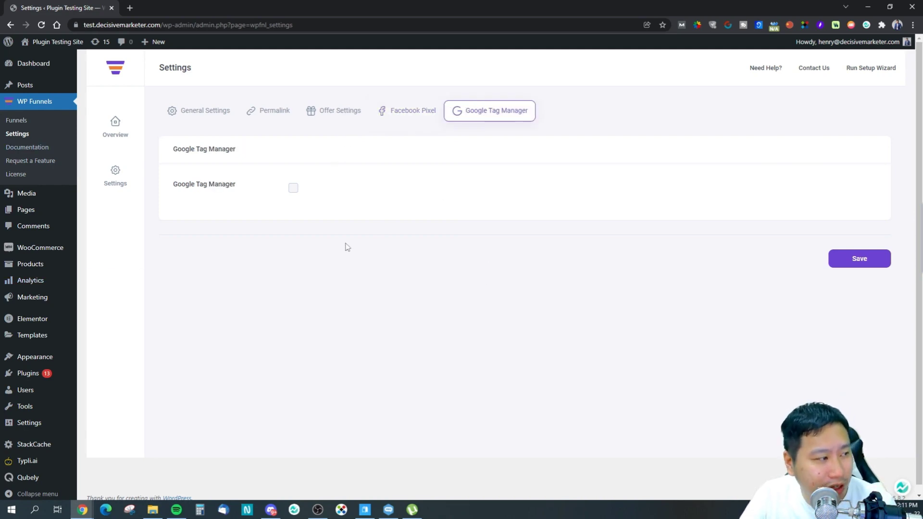
pyautogui.click(293, 188)
pyautogui.click(294, 189)
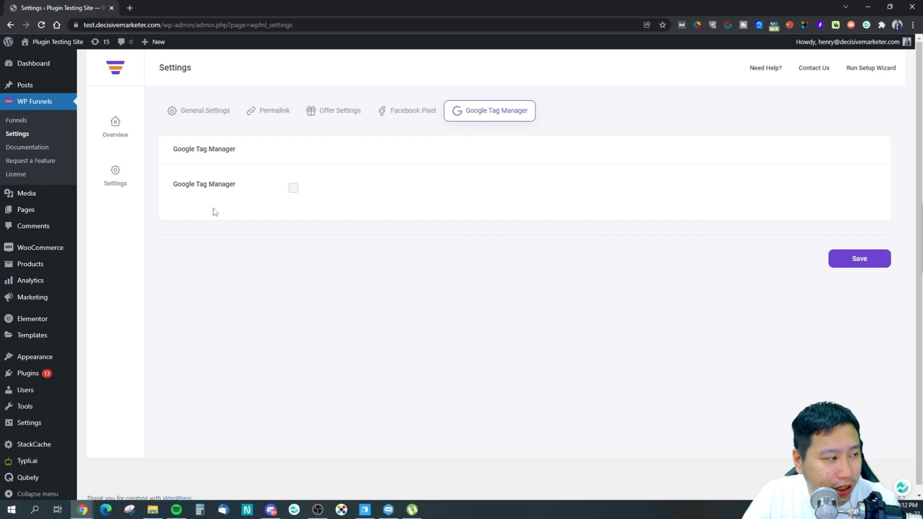
pyautogui.click(292, 189)
pyautogui.click(293, 188)
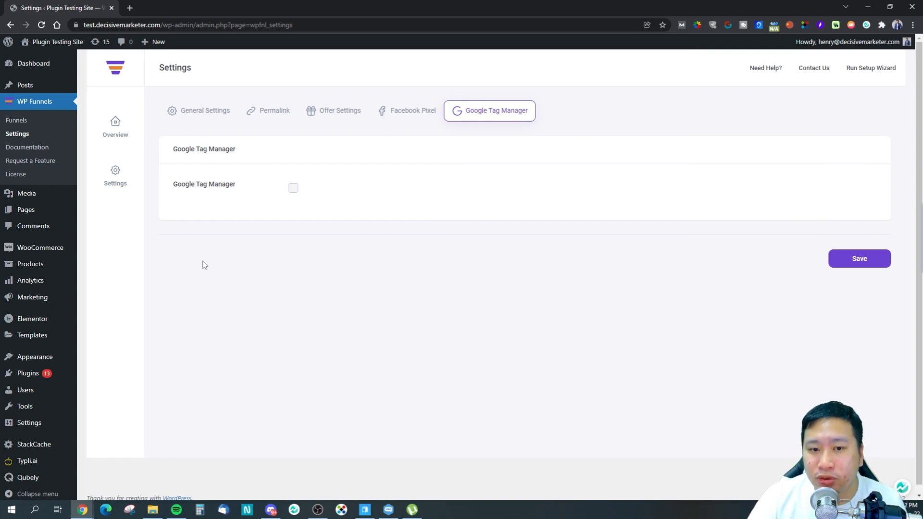
pyautogui.click(293, 191)
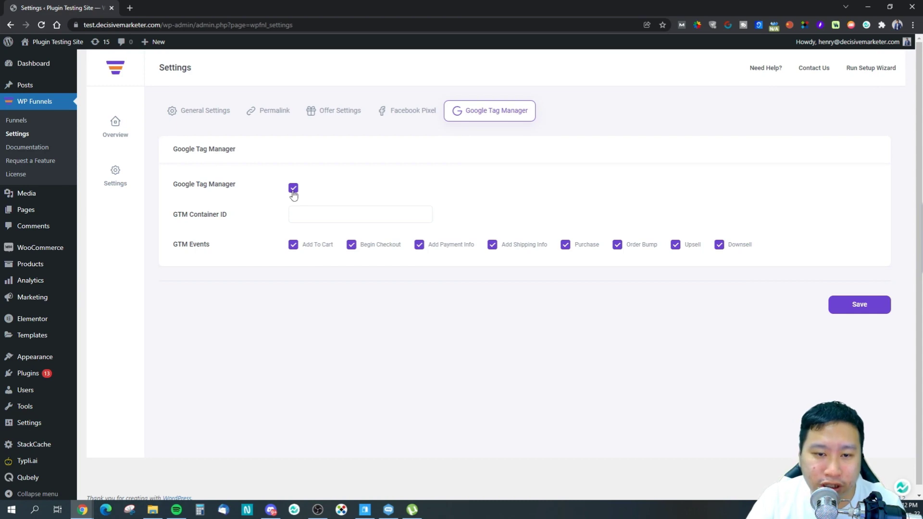
pyautogui.click(293, 188)
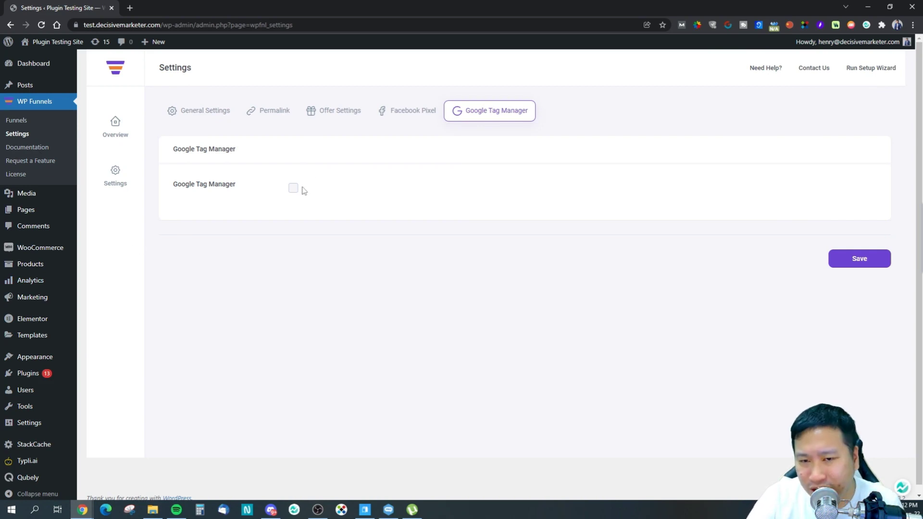
pyautogui.click(398, 117)
pyautogui.click(454, 110)
pyautogui.click(429, 111)
pyautogui.click(471, 110)
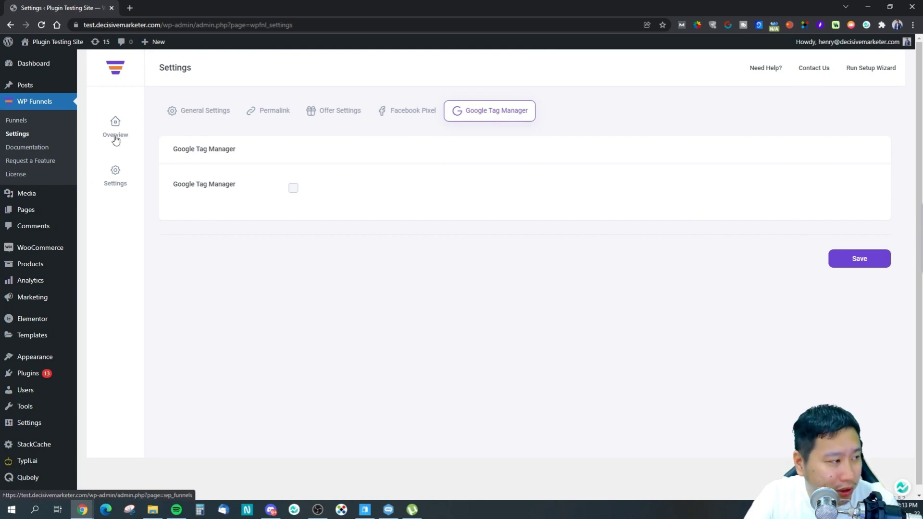
# Start adding a new funnel from the overview and compare the free and premium templates.
pyautogui.click(115, 140)
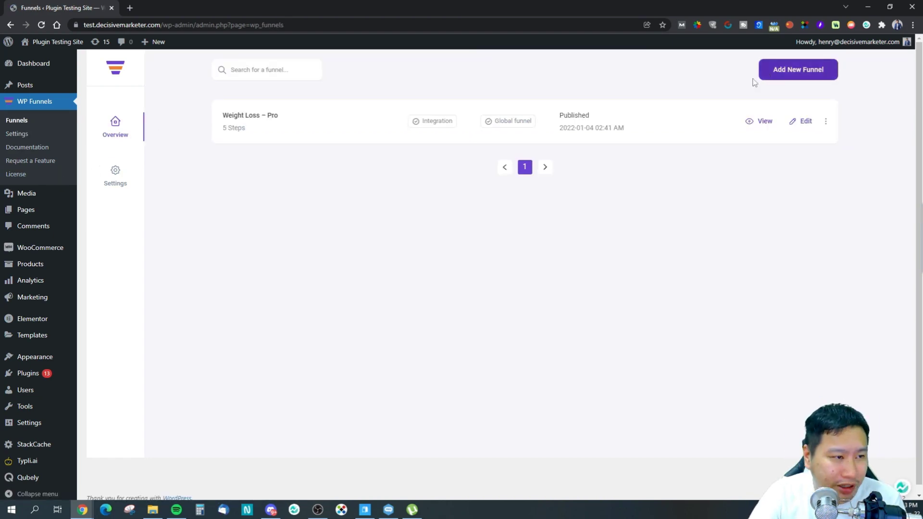
pyautogui.click(782, 72)
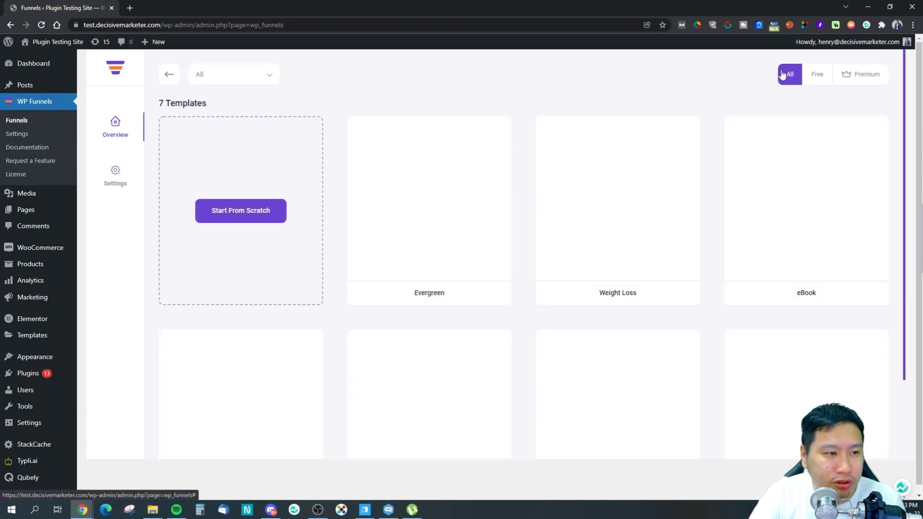
pyautogui.scroll(-2, 460, 239)
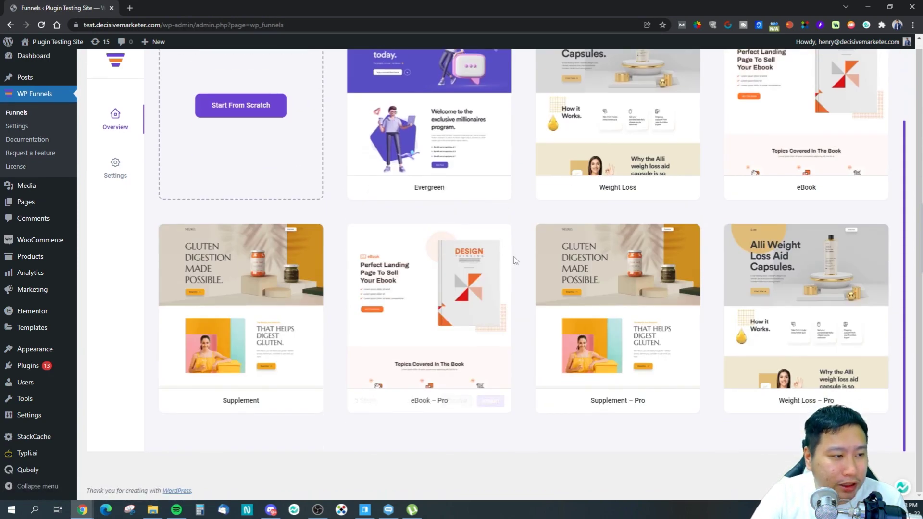
pyautogui.scroll(2, 460, 238)
pyautogui.click(813, 67)
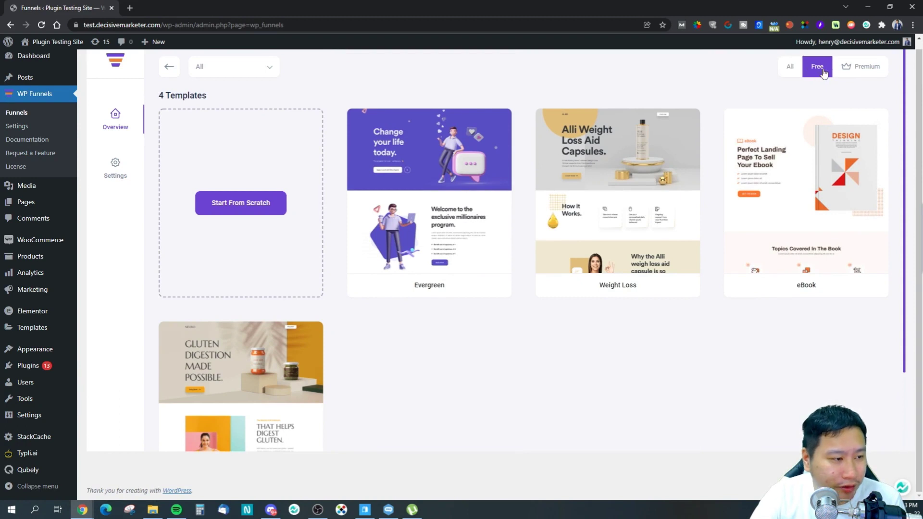
pyautogui.click(847, 72)
pyautogui.click(821, 74)
pyautogui.click(860, 73)
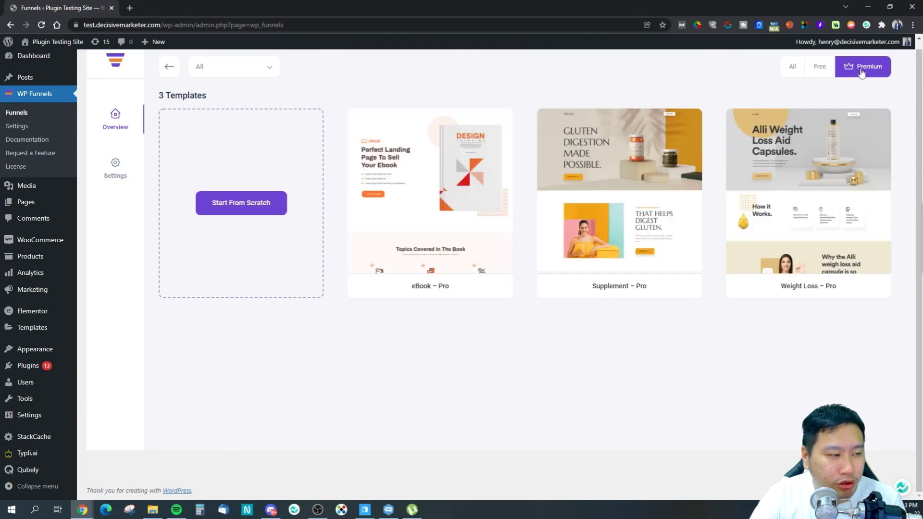
pyautogui.click(823, 70)
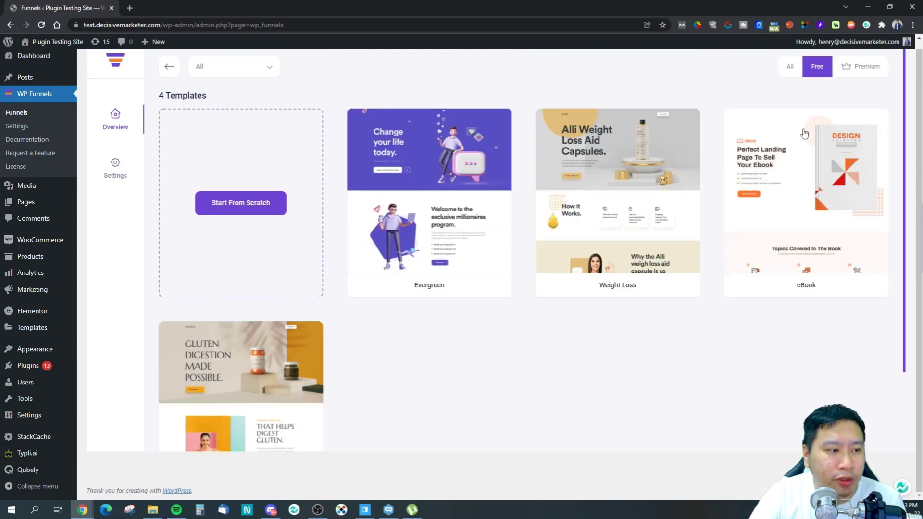
# Remove the price filter from the template library and browse all the funnel templates.
pyautogui.click(789, 67)
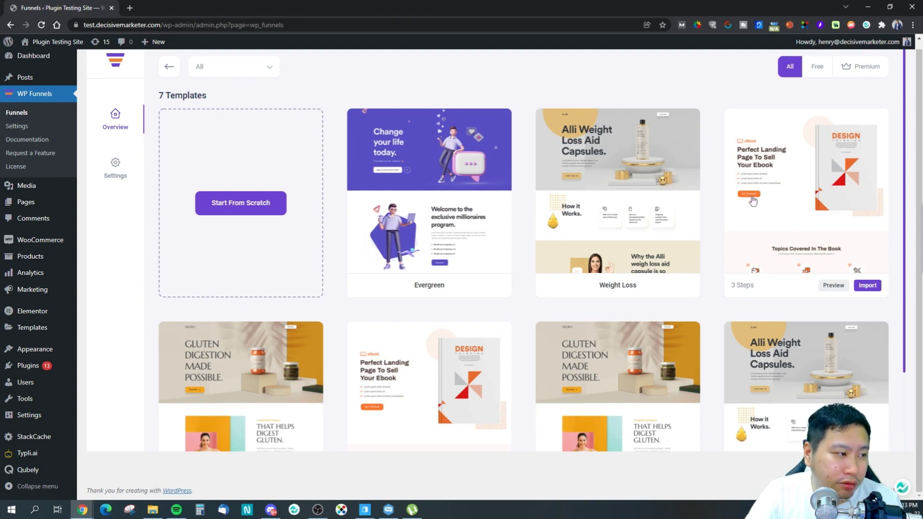
pyautogui.scroll(-2, 741, 238)
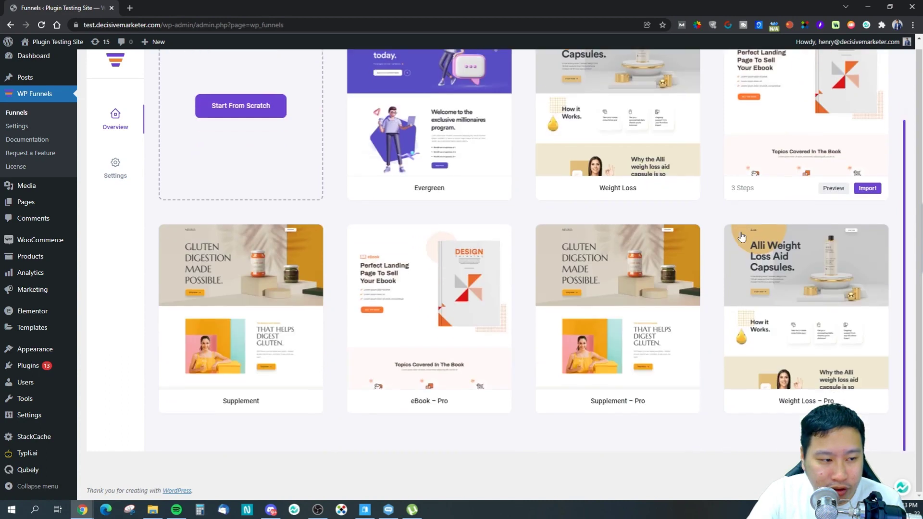
pyautogui.scroll(2, 717, 232)
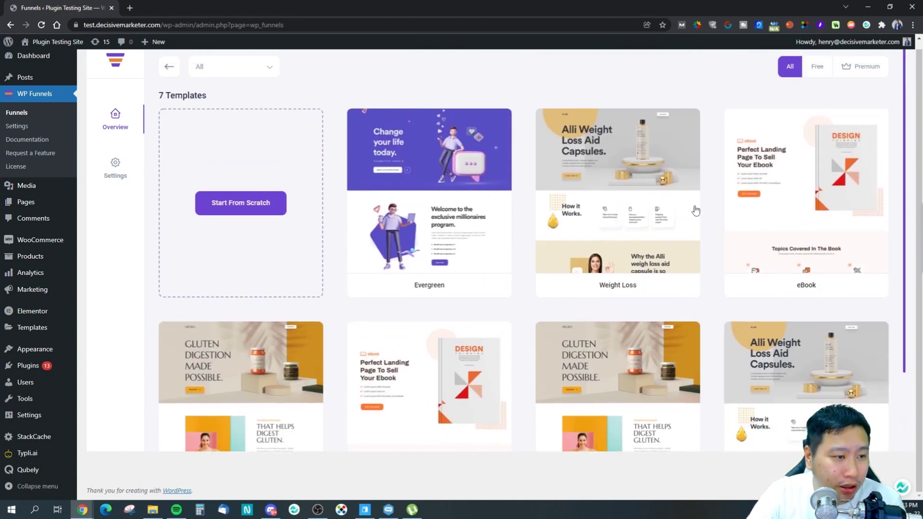
pyautogui.scroll(-2, 678, 197)
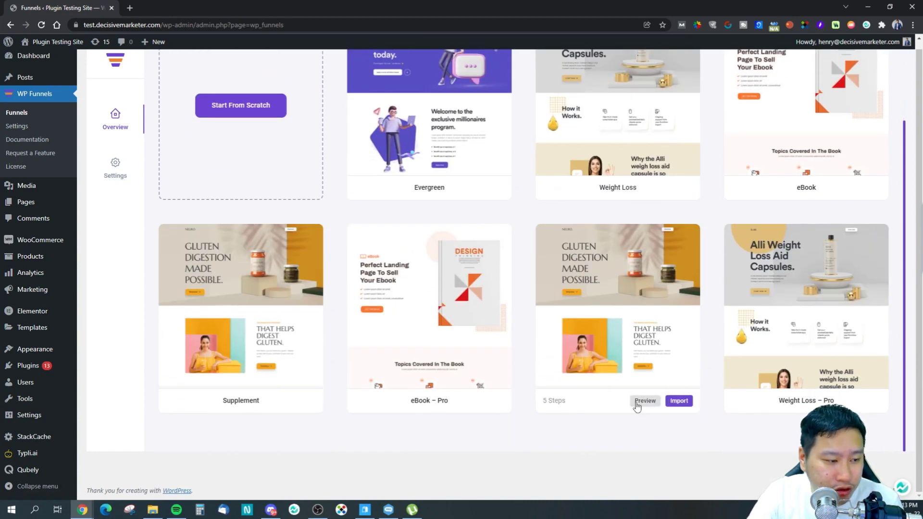
pyautogui.scroll(2, 769, 265)
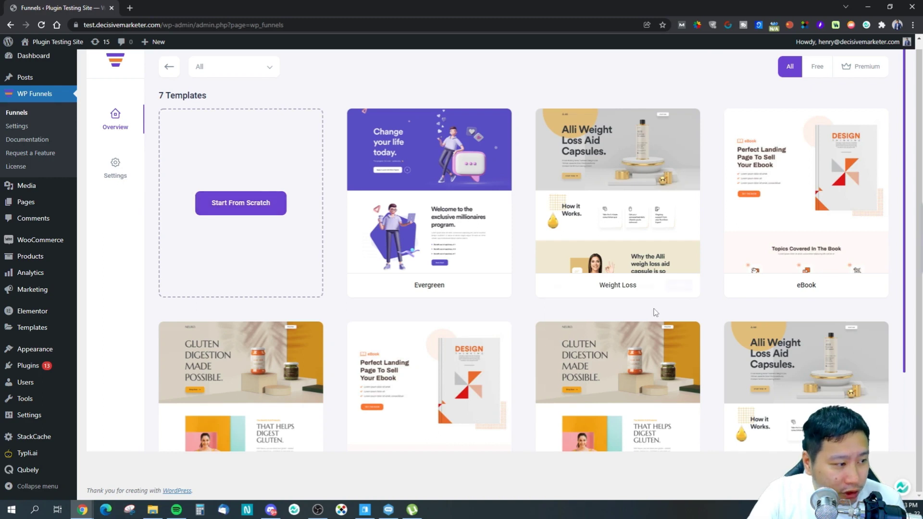
pyautogui.scroll(-2, 772, 355)
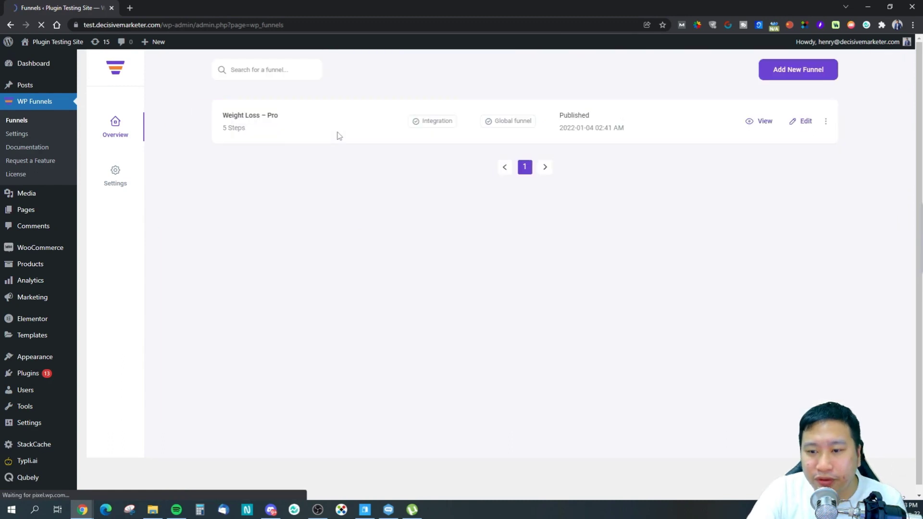
# Open the existing Weight Loss – Pro funnel for editing from the funnel overview.
pyautogui.click(797, 127)
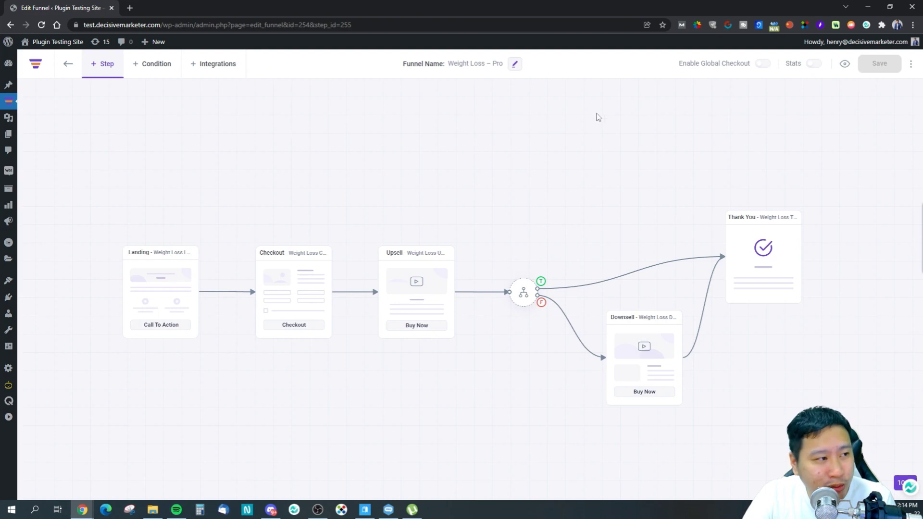
# Turn on the funnel's stats and browse the landing page templates for a new step.
pyautogui.click(815, 68)
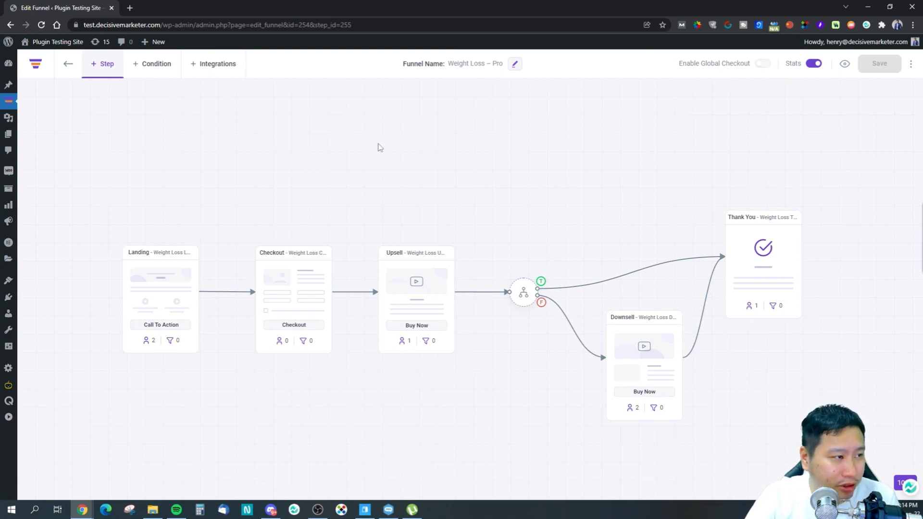
pyautogui.click(102, 69)
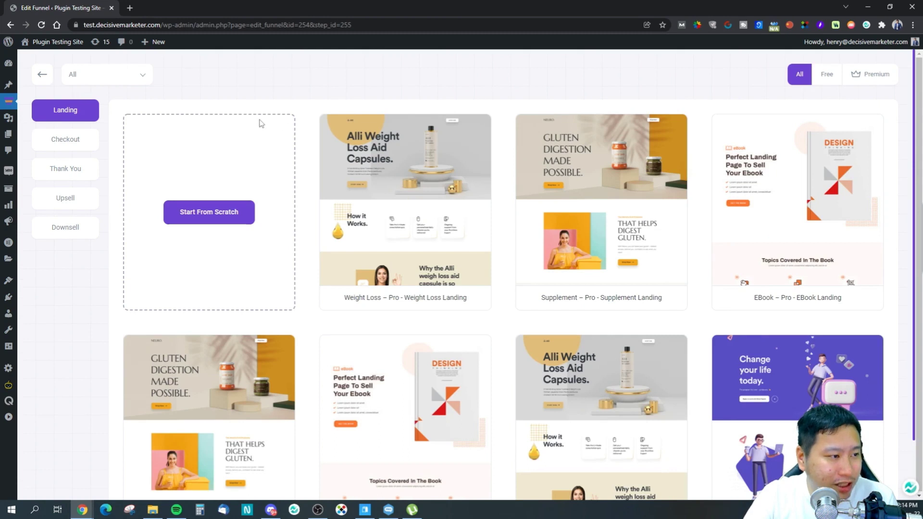
pyautogui.scroll(-2, 404, 288)
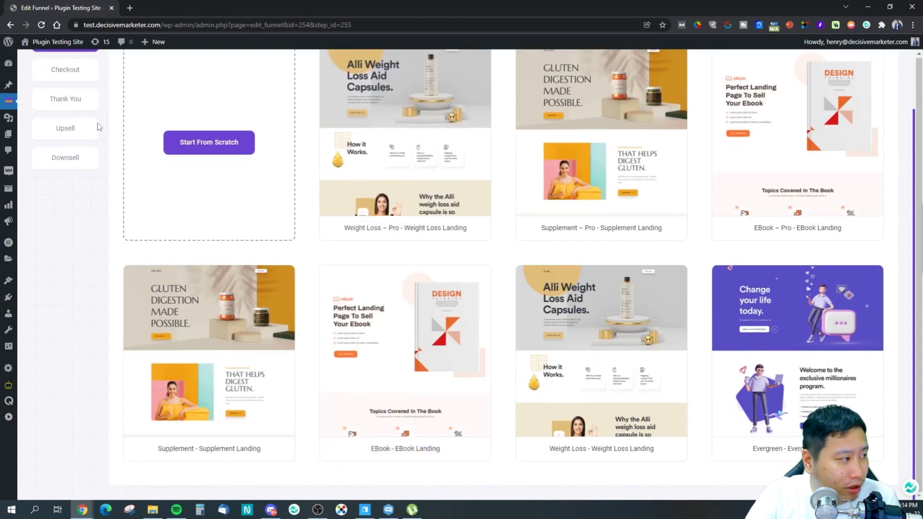
pyautogui.scroll(2, 86, 132)
# Look through the Checkout, Thank You, Upsell and Downsell step templates and return to the funnel canvas.
pyautogui.click(65, 139)
pyautogui.click(65, 168)
pyautogui.click(65, 197)
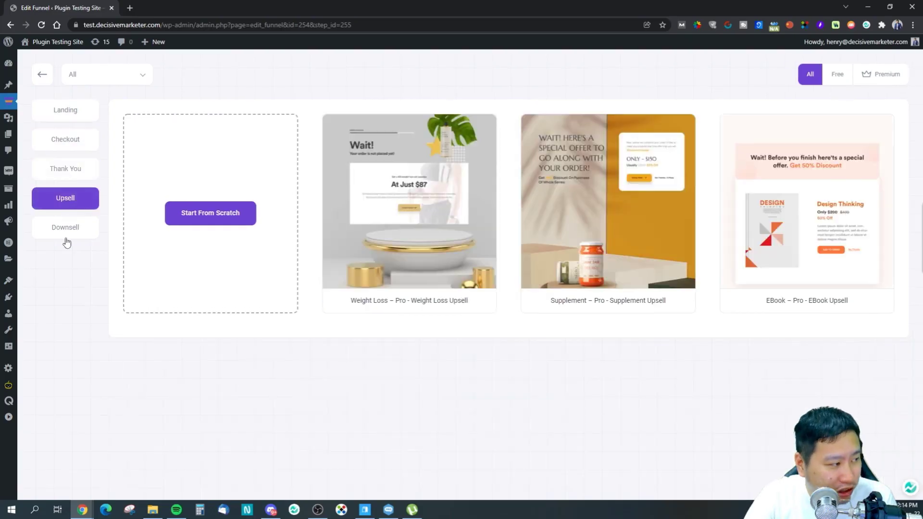
pyautogui.click(65, 227)
pyautogui.click(65, 139)
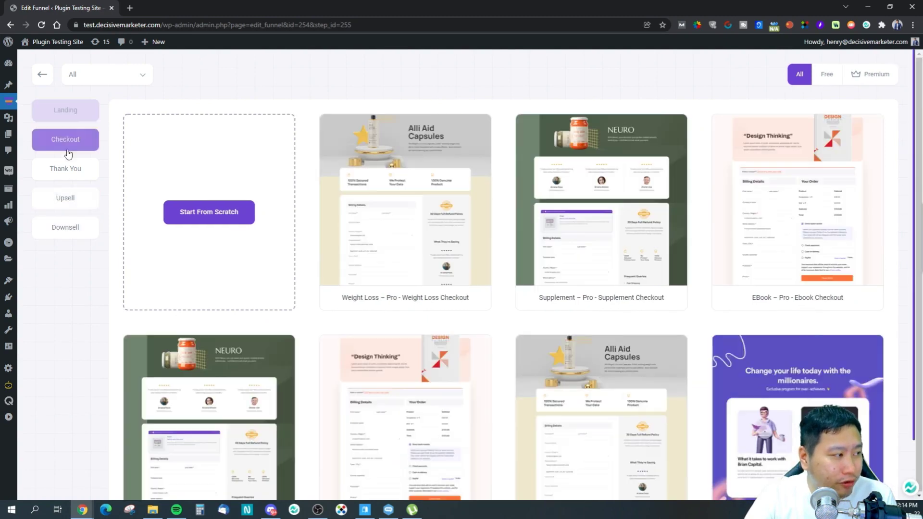
pyautogui.click(65, 169)
pyautogui.click(64, 199)
pyautogui.click(63, 224)
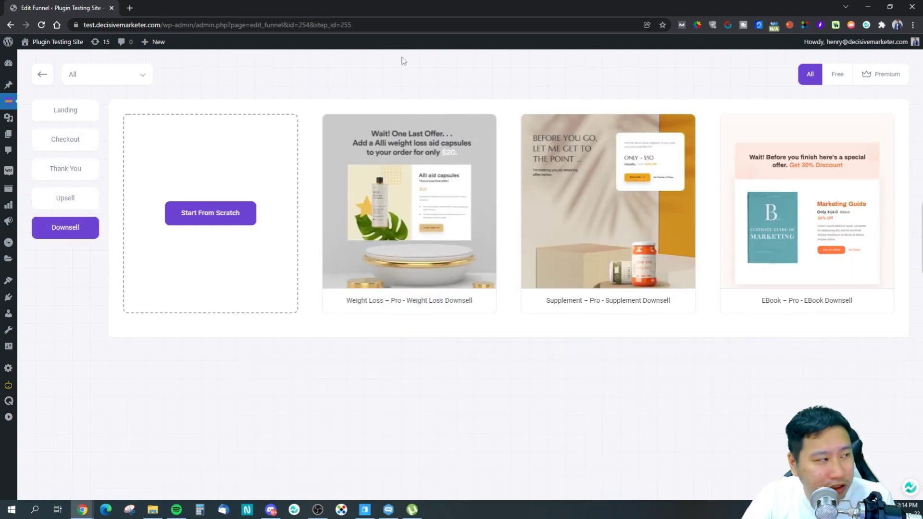
pyautogui.click(43, 77)
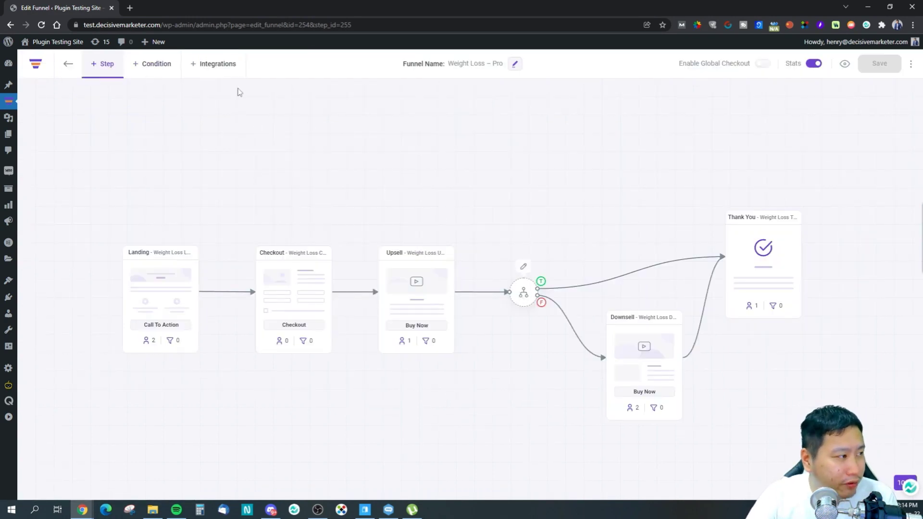
# Enable Funnel Integration briefly to review the CRM choices for a new integration, then switch it off and return to the canvas.
pyautogui.click(207, 71)
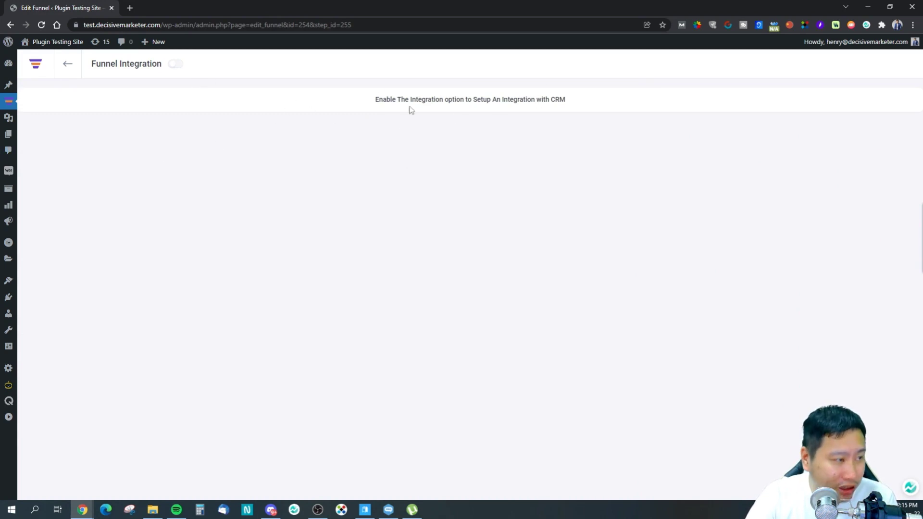
pyautogui.click(177, 65)
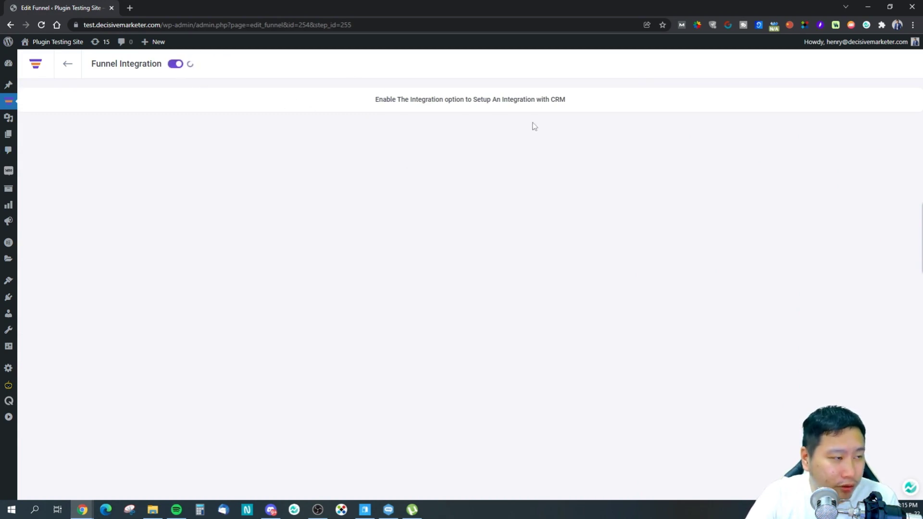
pyautogui.click(503, 127)
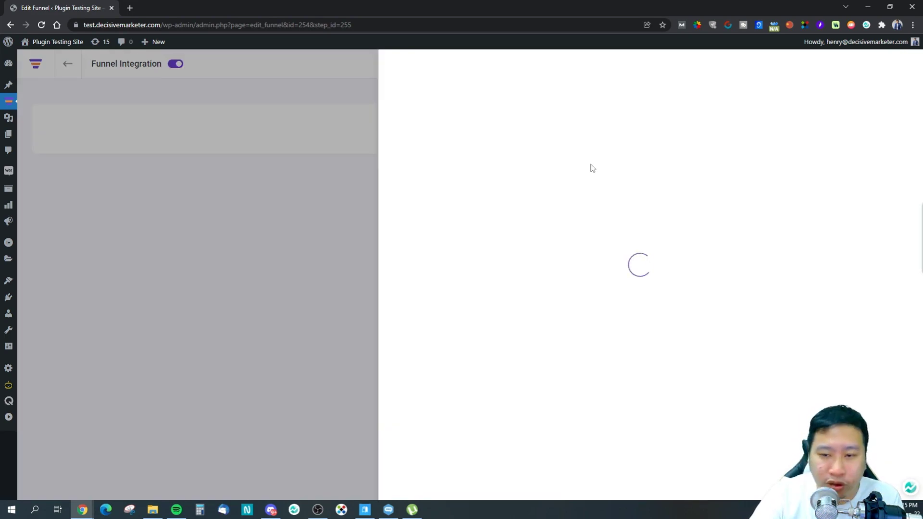
pyautogui.click(624, 76)
pyautogui.click(624, 83)
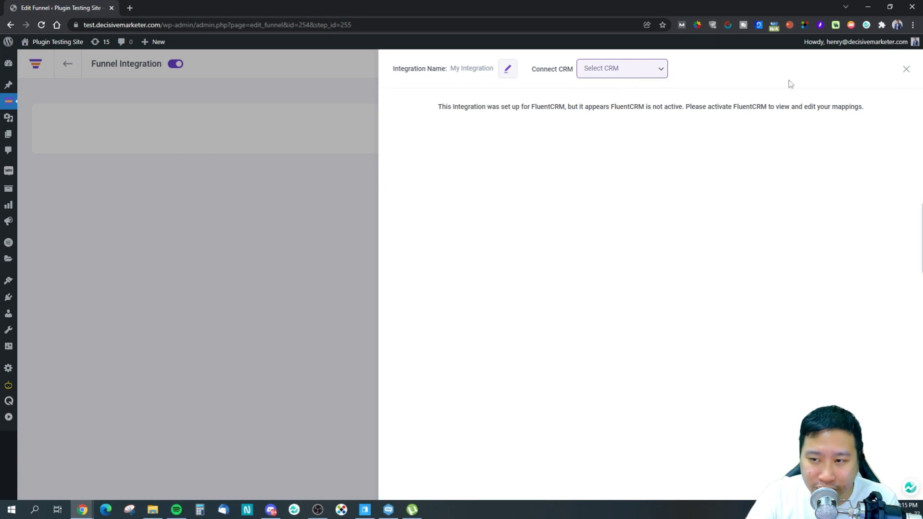
pyautogui.click(906, 70)
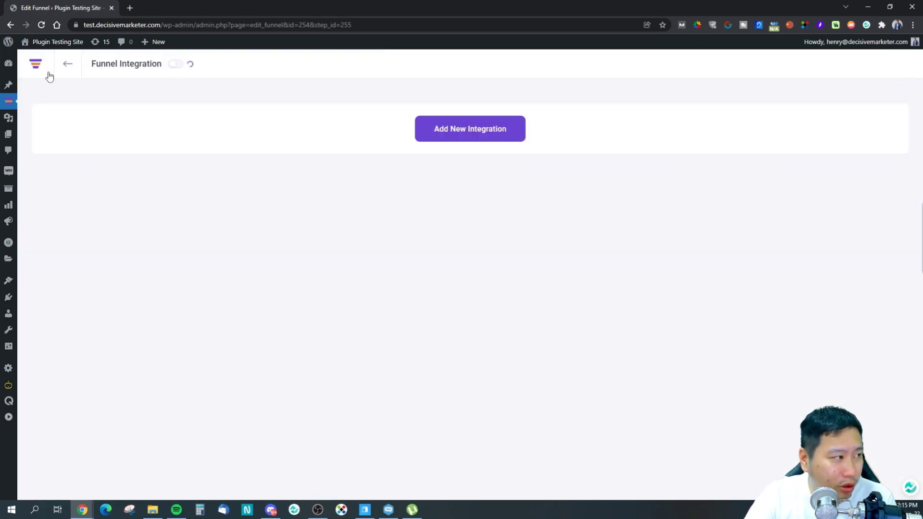
pyautogui.click(46, 73)
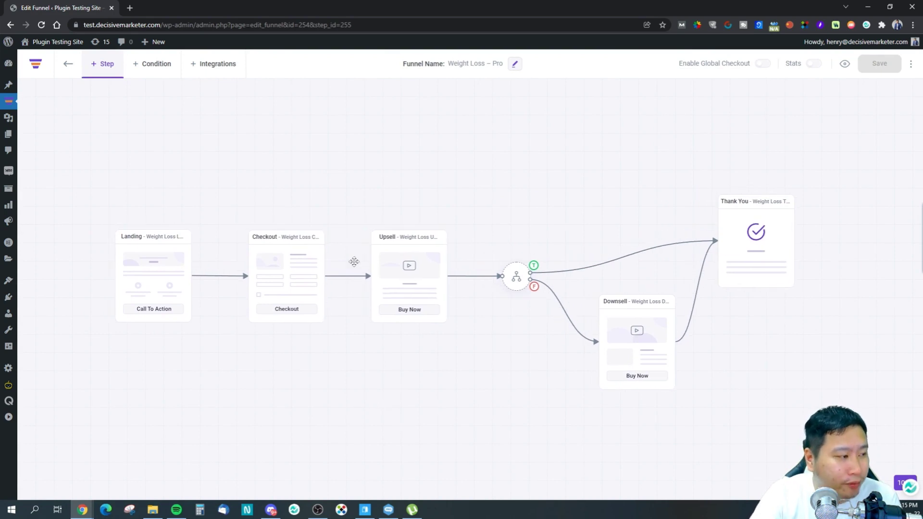
# Check the Landing step's name and URL slug options, preview its page in a new tab, and return to the funnel editor.
pyautogui.moveTo(155, 267)
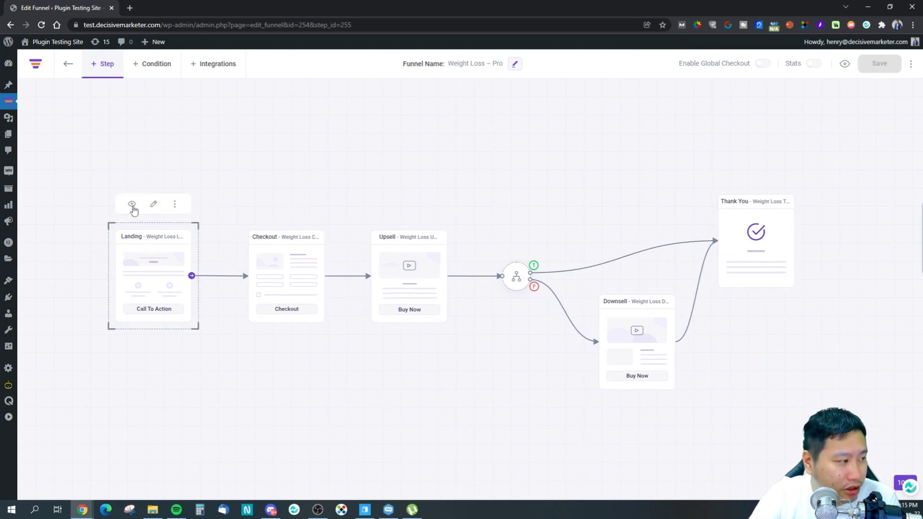
pyautogui.click(175, 204)
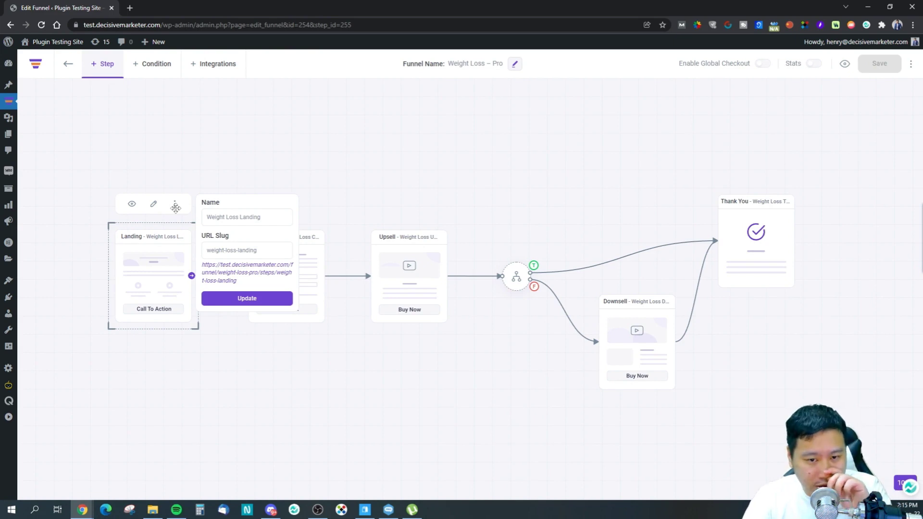
pyautogui.click(131, 204)
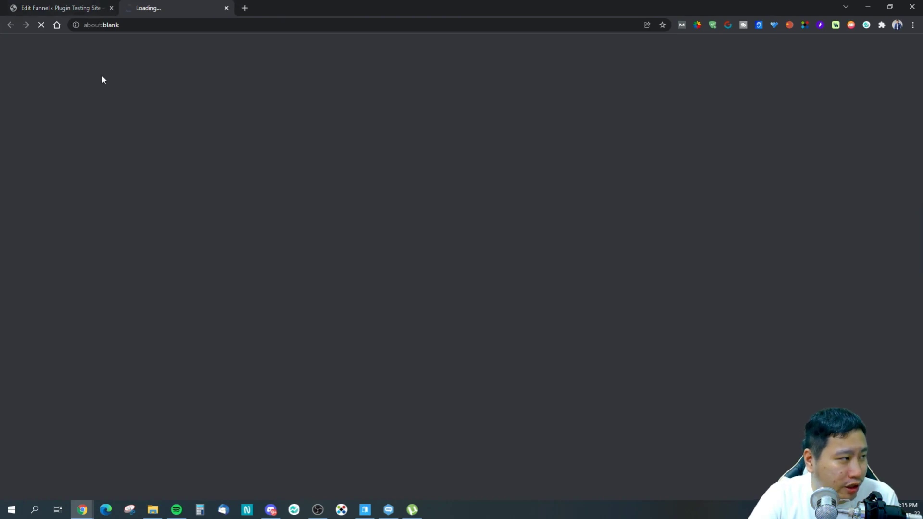
pyautogui.hotkey('ctrl', '1')
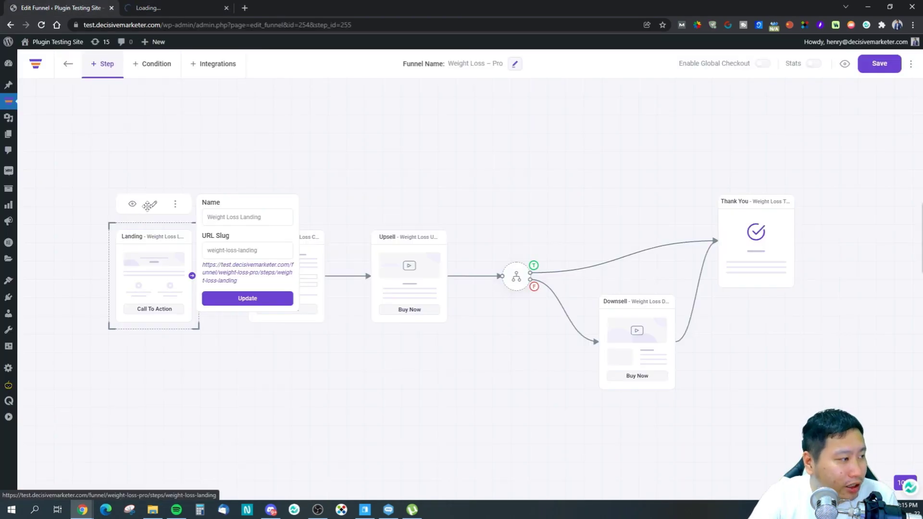
# Open the Landing step's page for editing in Elementor.
pyautogui.click(148, 205)
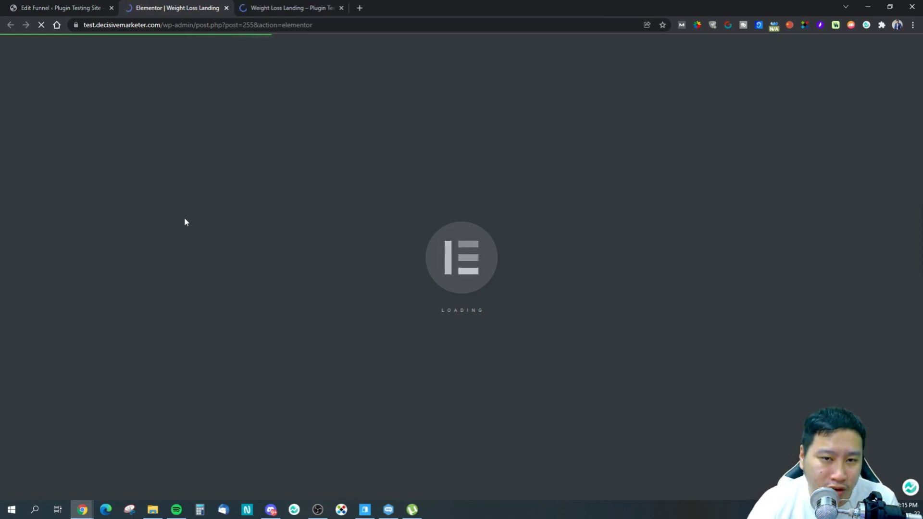
pyautogui.click(30, 9)
pyautogui.click(136, 7)
pyautogui.click(86, 6)
pyautogui.click(181, 7)
pyautogui.click(93, 5)
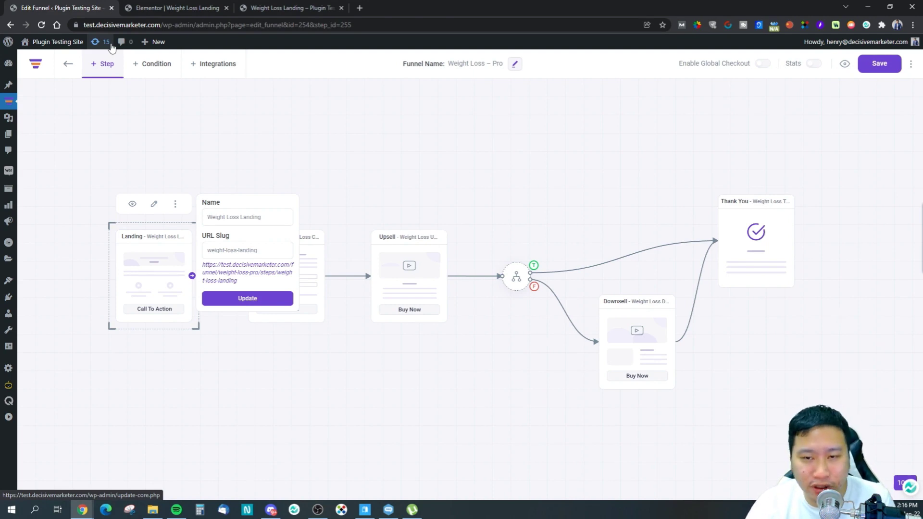
pyautogui.click(143, 154)
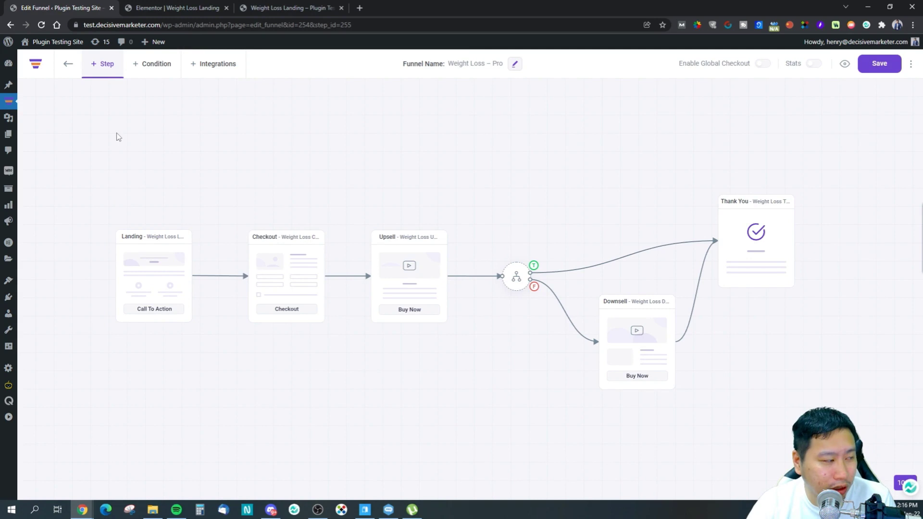
pyautogui.click(165, 10)
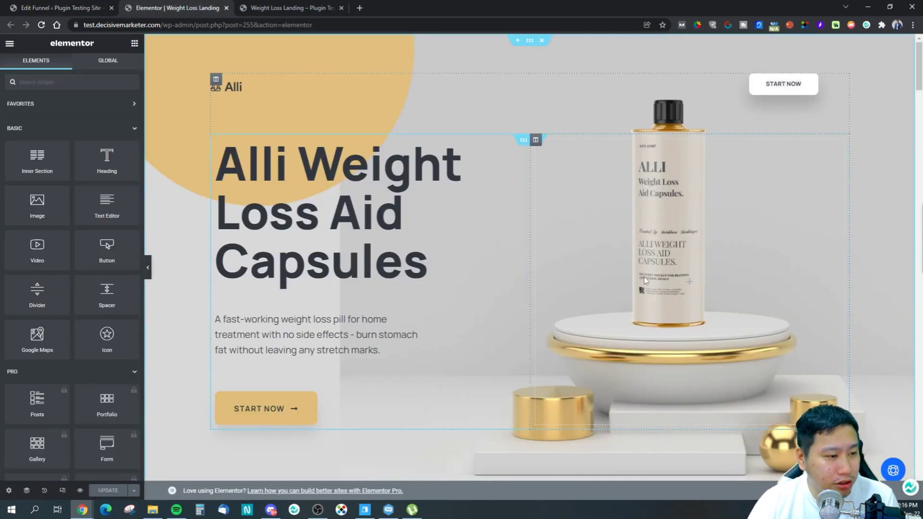
# Review the page's support chat widget and Elementor's settings and global widgets, and close the page editor.
pyautogui.click(898, 475)
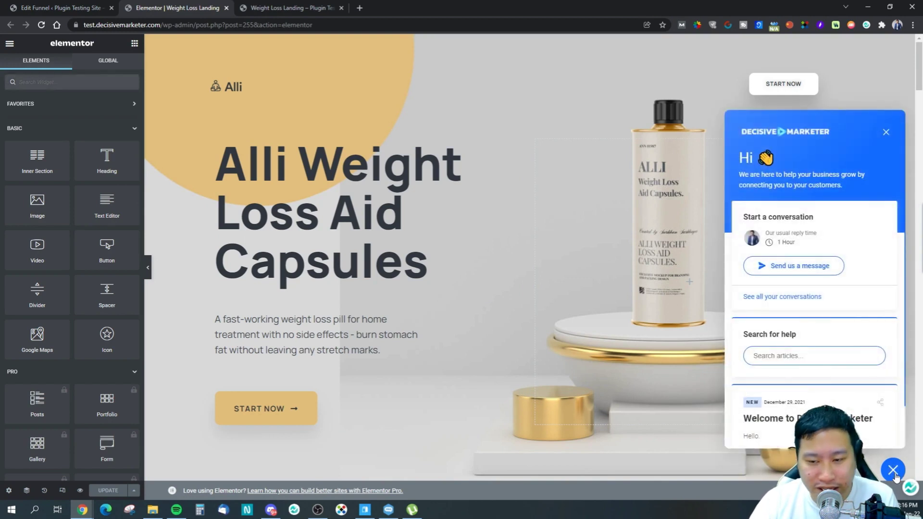
pyautogui.click(894, 473)
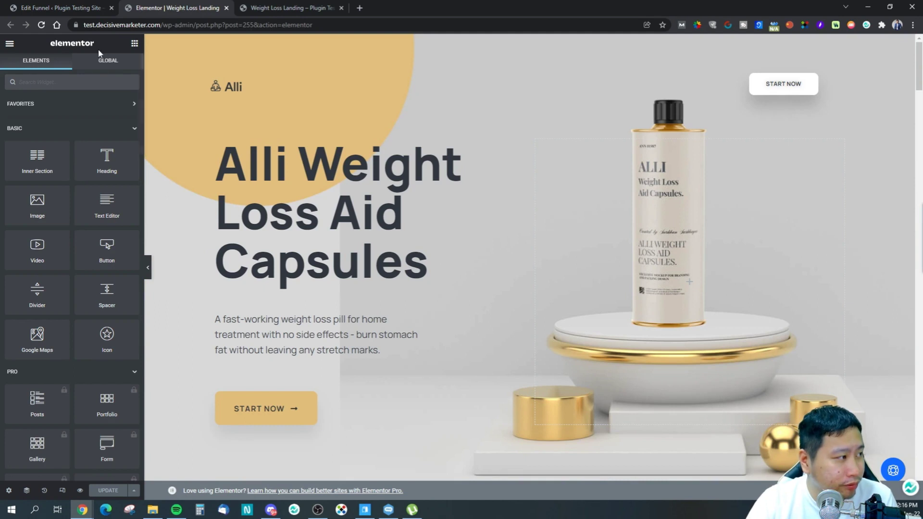
pyautogui.click(10, 44)
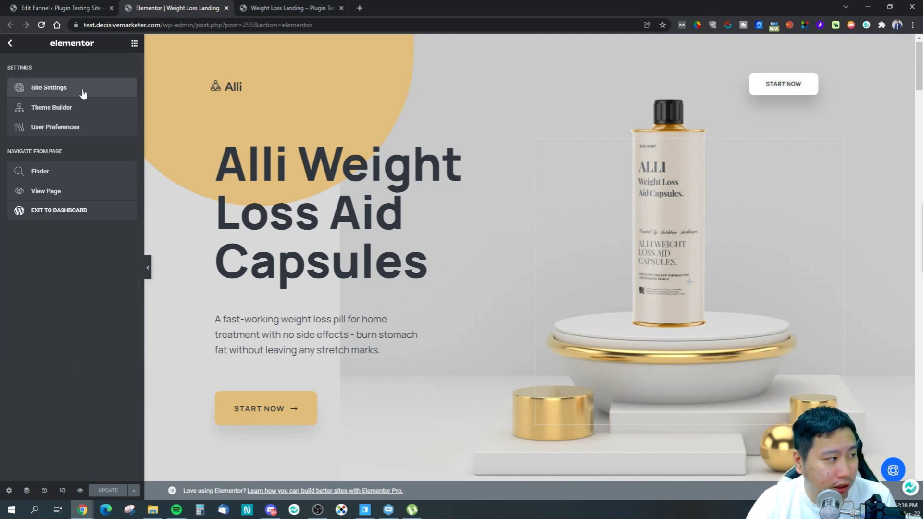
pyautogui.click(134, 43)
pyautogui.click(126, 64)
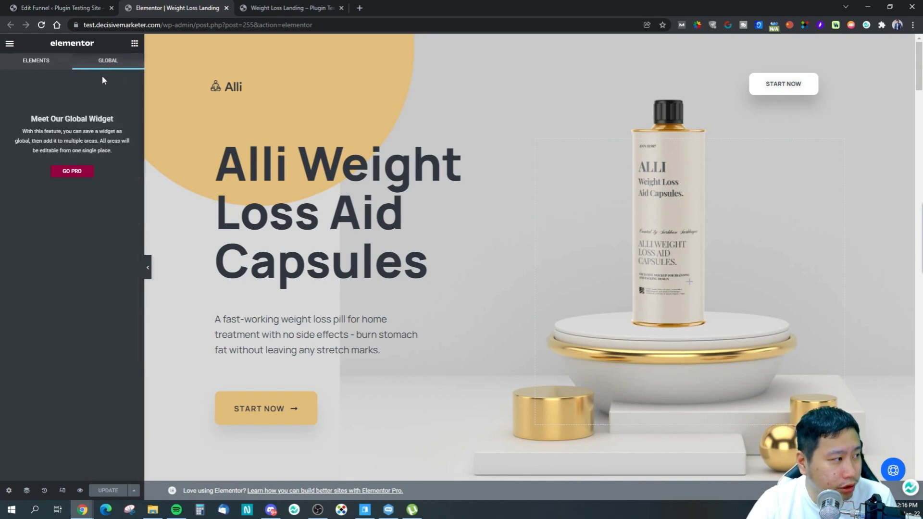
pyautogui.click(51, 60)
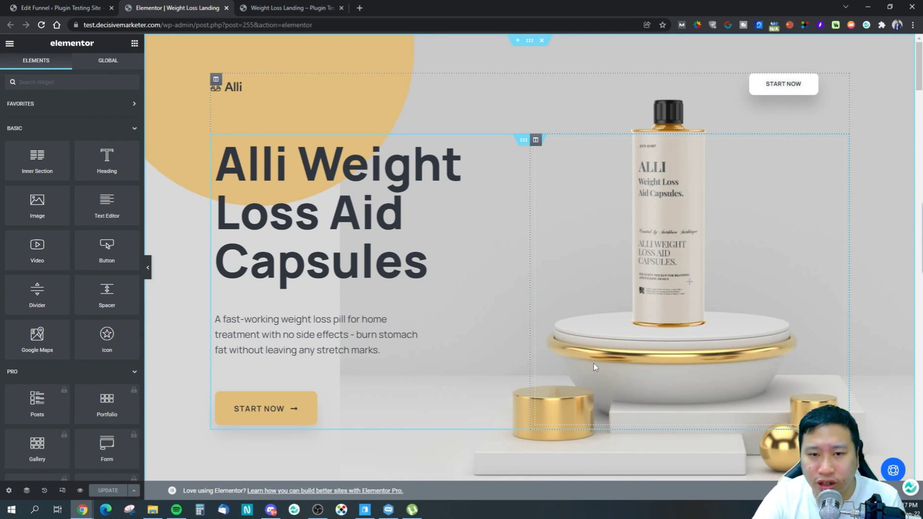
pyautogui.click(226, 8)
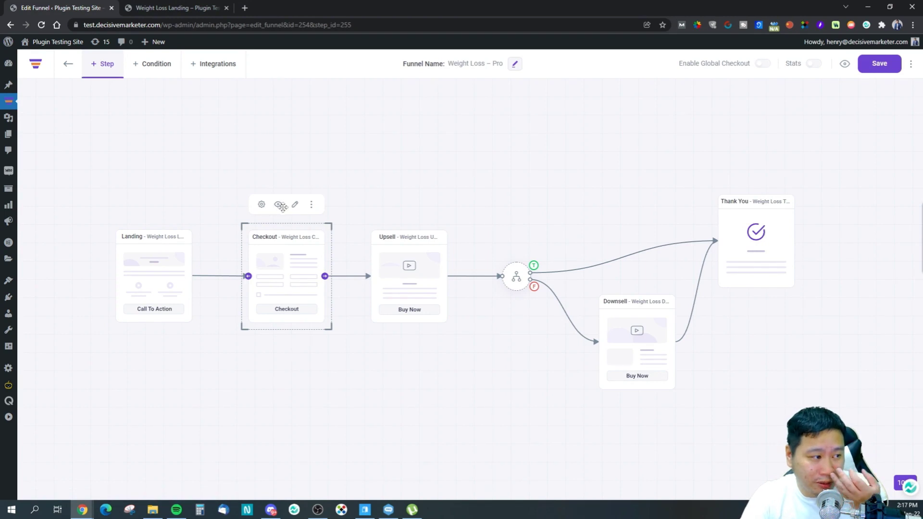
# Open the Checkout step's product settings, search for "hoodie" and select Hoodie with Logo as a product to add.
pyautogui.click(261, 205)
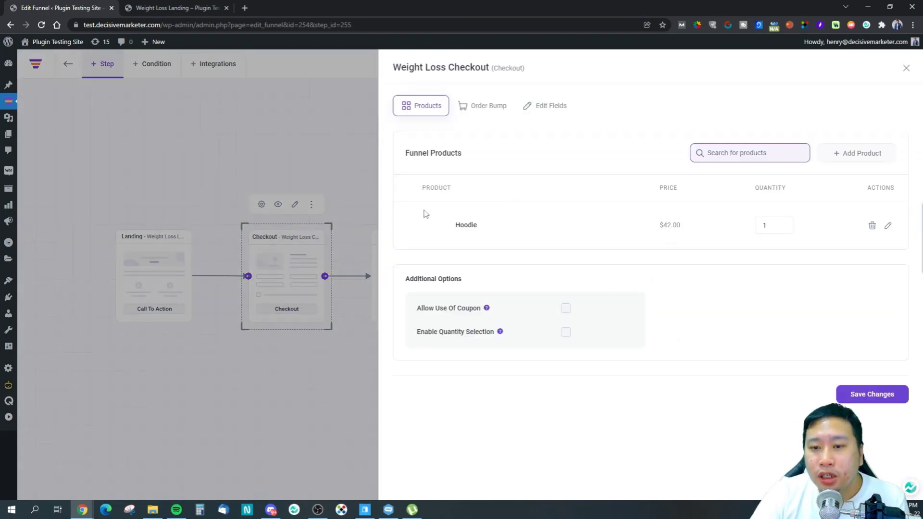
pyautogui.click(723, 152)
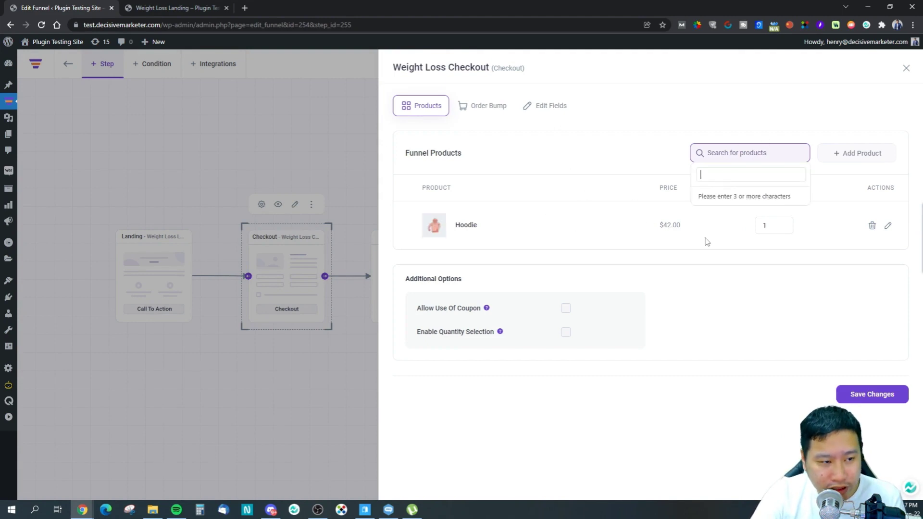
pyautogui.write('hoodie')
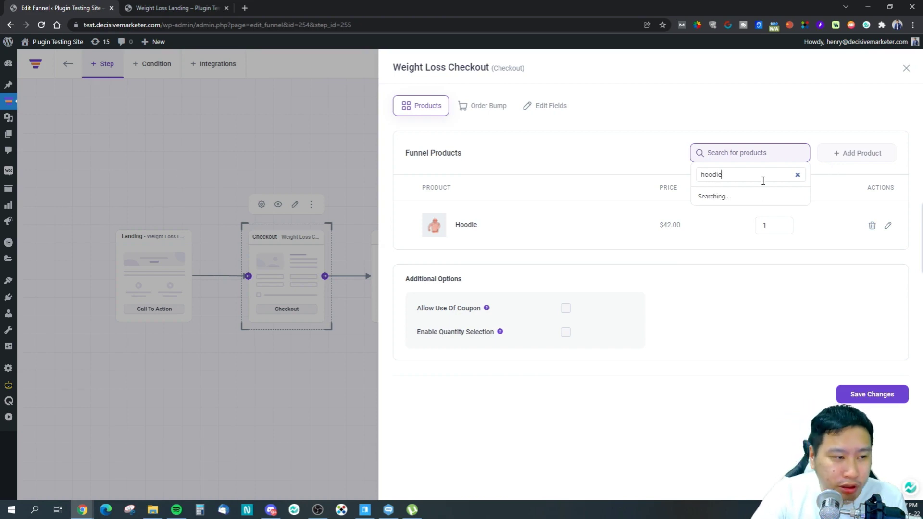
pyautogui.click(735, 214)
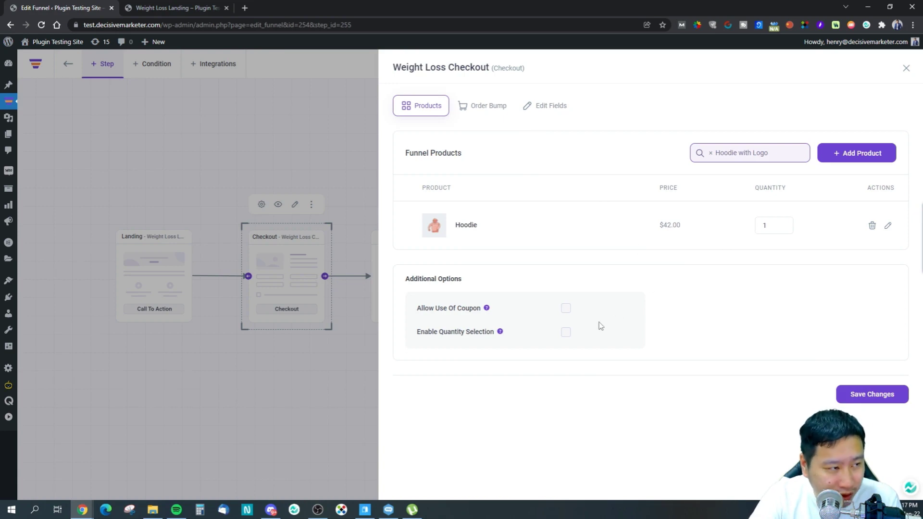
# Try the checkout's Allow Use Of Coupon and Enable Quantity Selection options, leaving only quantity selection enabled.
pyautogui.click(566, 308)
pyautogui.click(566, 332)
pyautogui.click(566, 308)
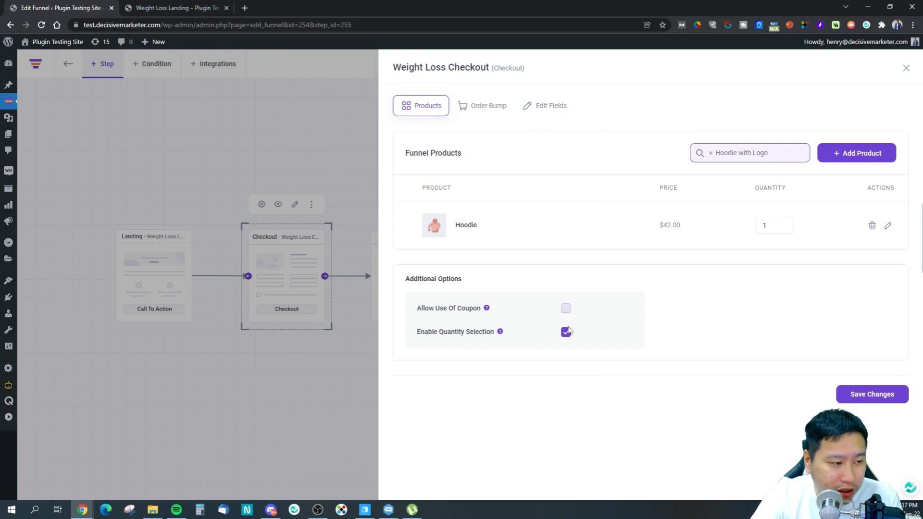
pyautogui.click(567, 332)
pyautogui.click(567, 335)
pyautogui.click(567, 336)
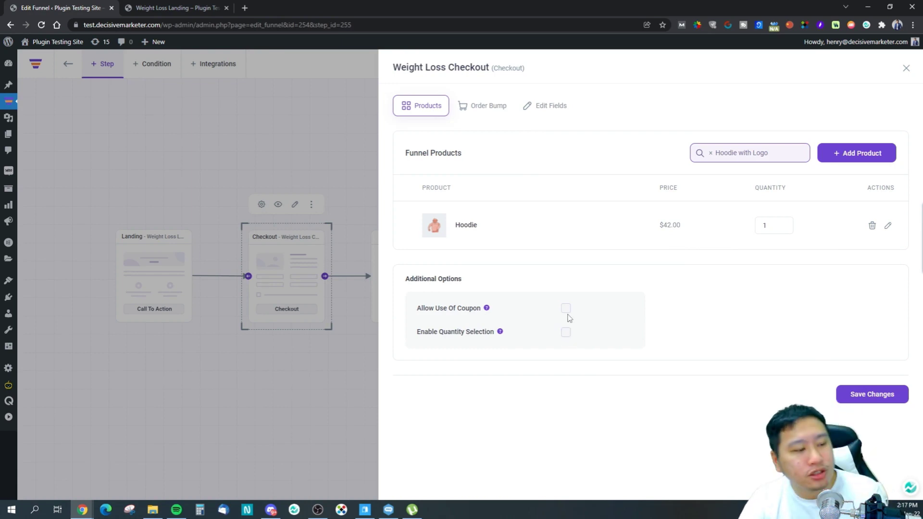
pyautogui.click(566, 313)
pyautogui.click(567, 316)
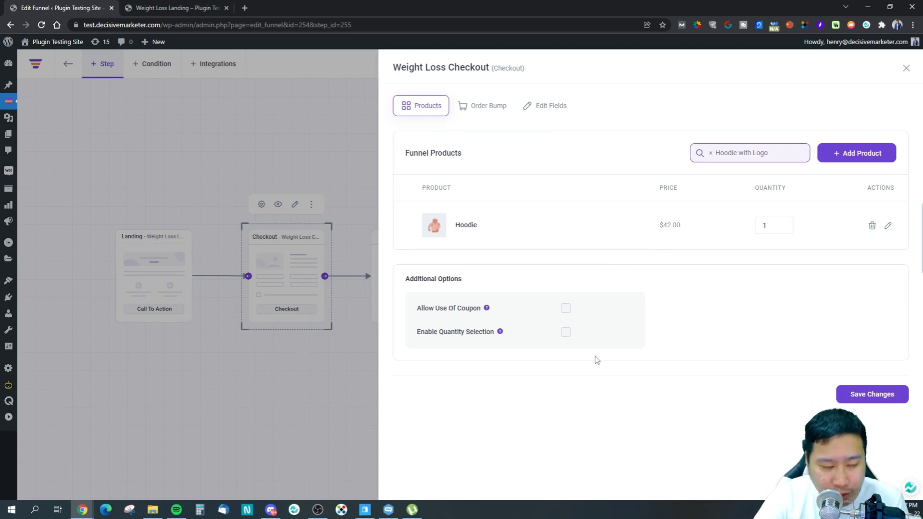
pyautogui.click(566, 332)
pyautogui.moveTo(500, 334)
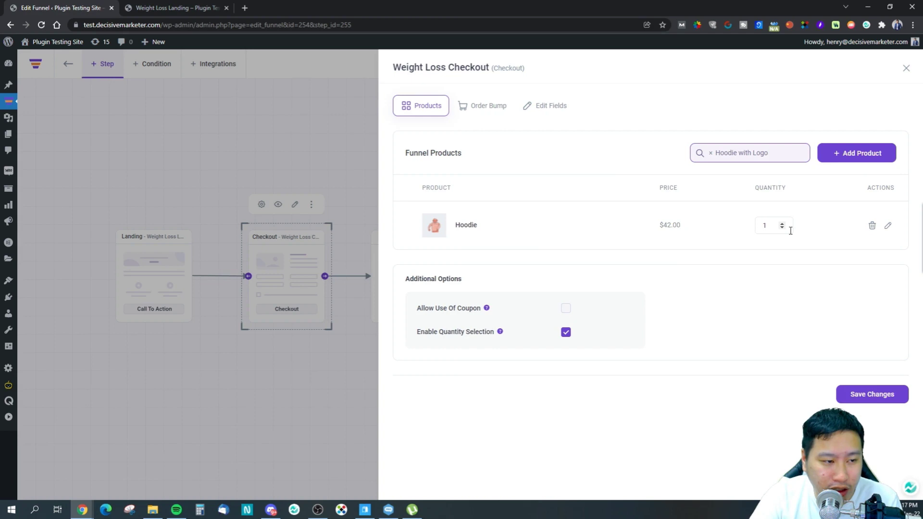
# Turn off Enable Quantity Selection for the checkout products and enable the checkout's order bump.
pyautogui.click(566, 333)
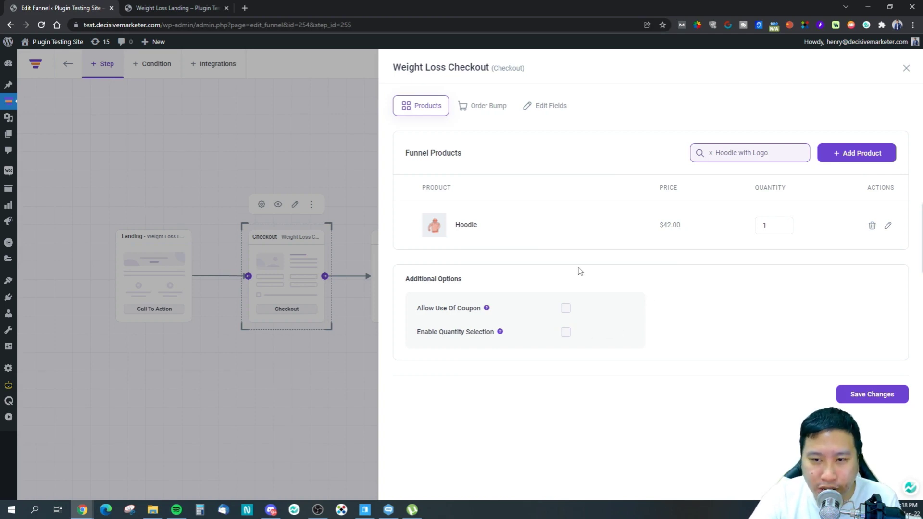
pyautogui.click(486, 106)
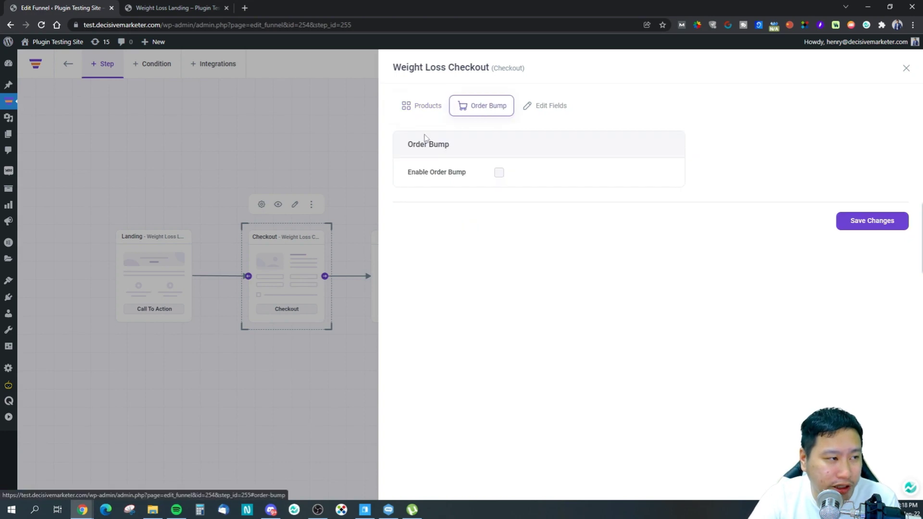
pyautogui.click(499, 173)
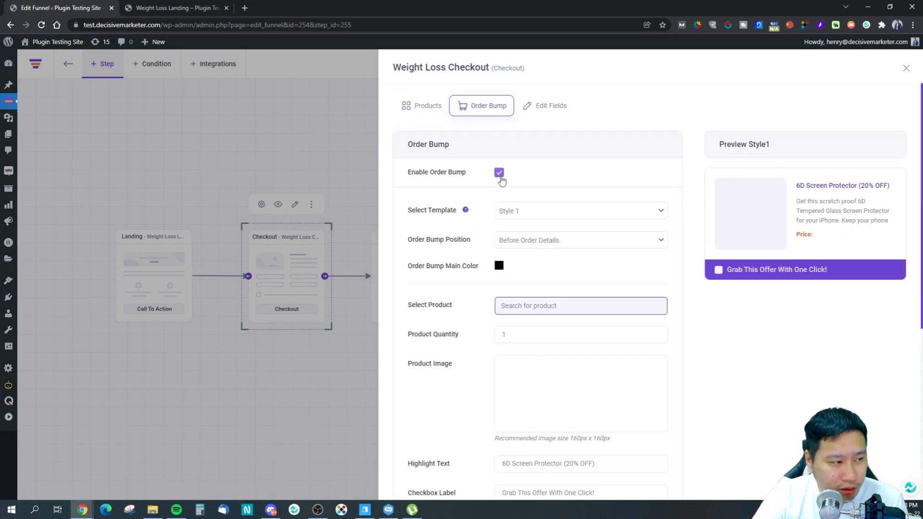
# Set the order bump's template to Style 2 and look through its available positions.
pyautogui.click(529, 219)
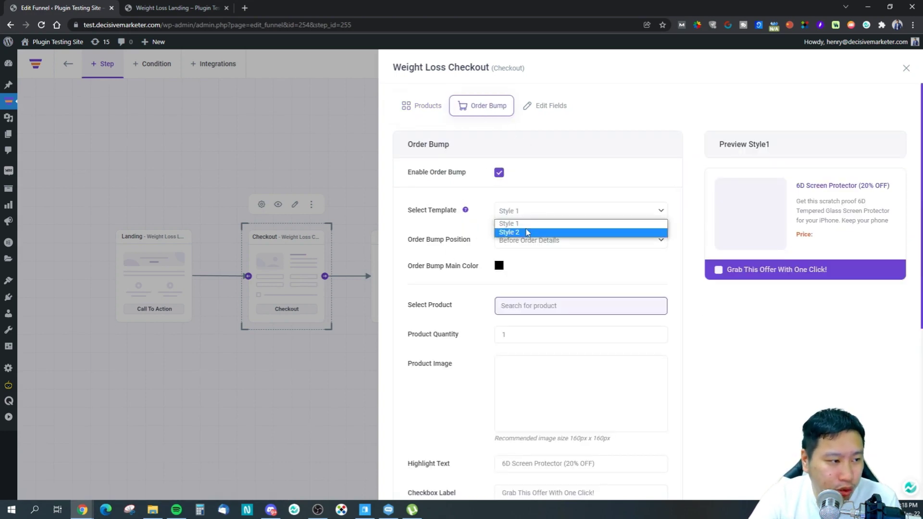
pyautogui.click(528, 230)
pyautogui.click(575, 210)
pyautogui.click(550, 233)
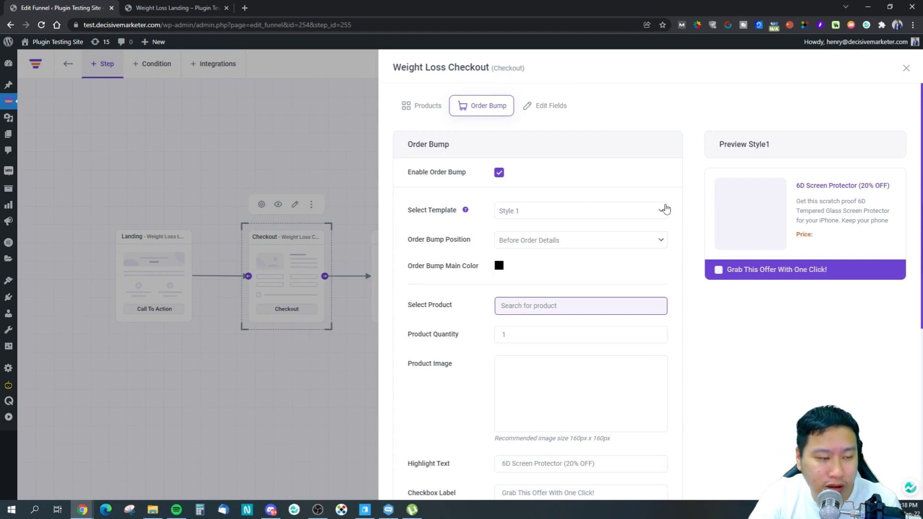
pyautogui.click(539, 214)
pyautogui.click(537, 232)
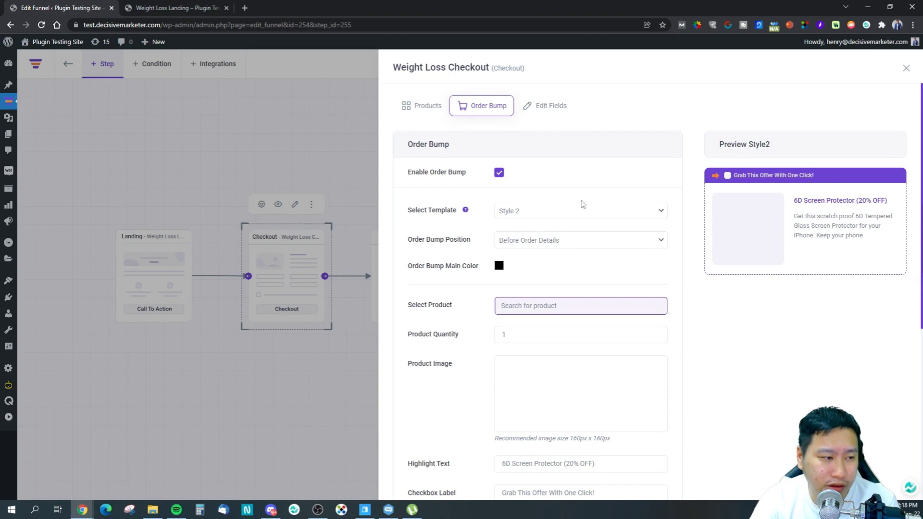
pyautogui.click(545, 241)
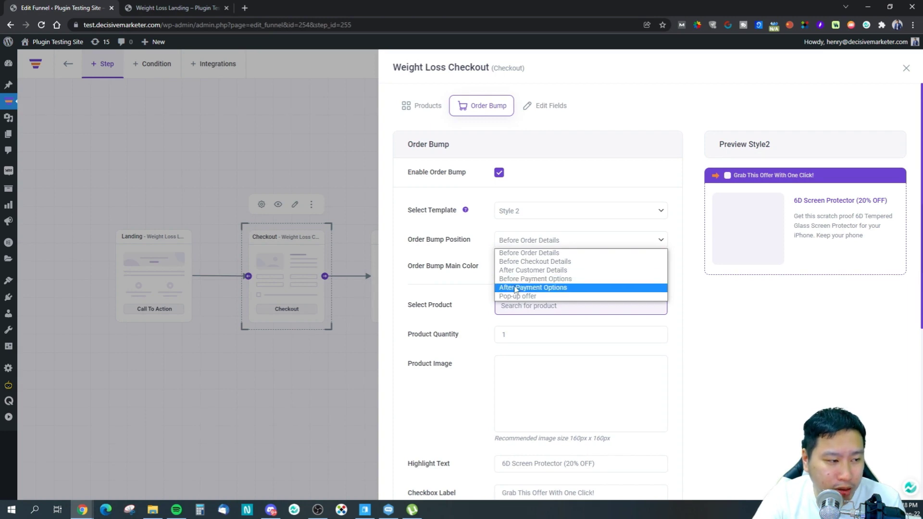
pyautogui.click(750, 323)
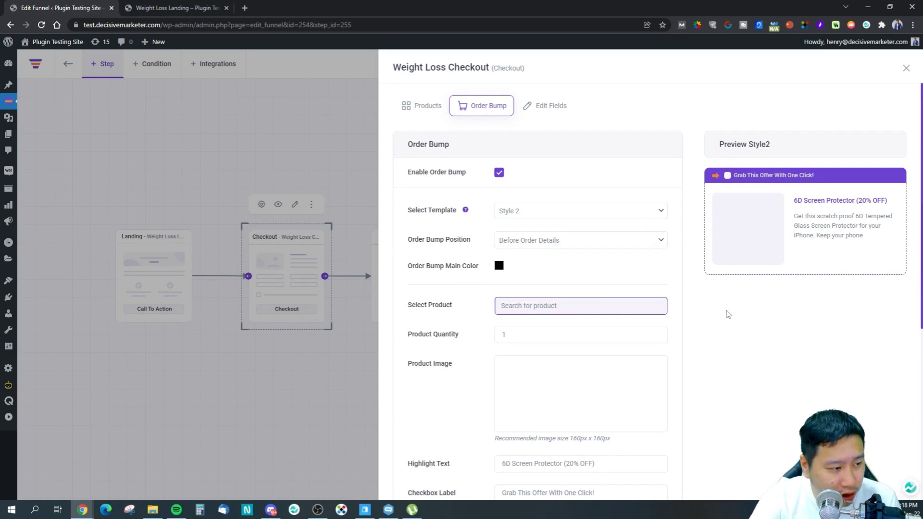
# Search for "beanie" and select Beanie as the order bump product.
pyautogui.click(528, 305)
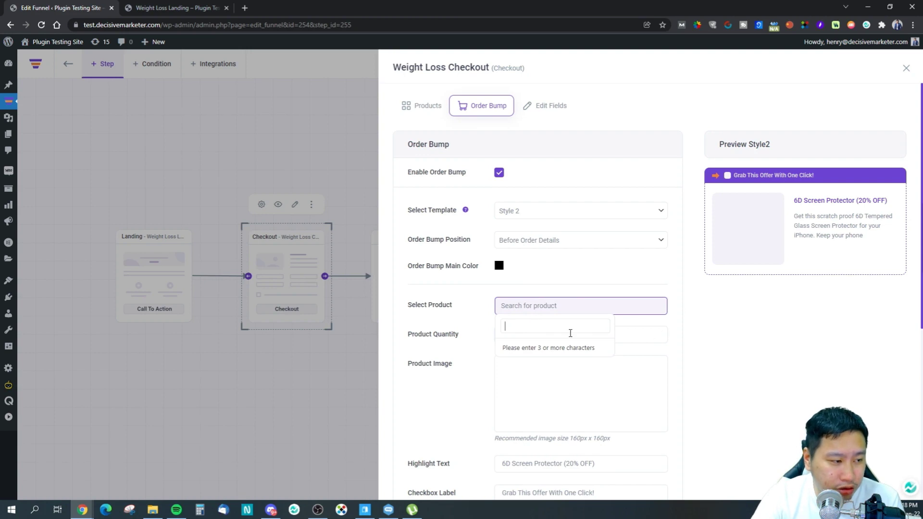
pyautogui.write('beanie')
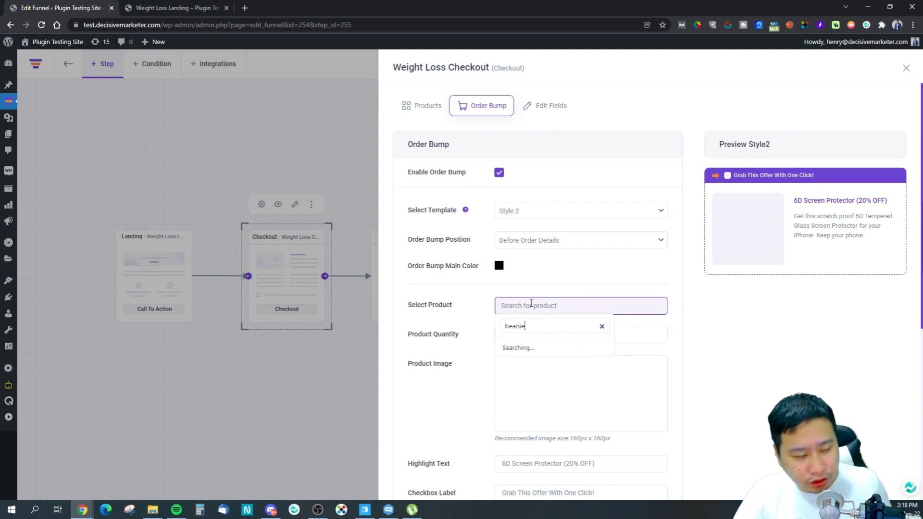
pyautogui.click(531, 348)
# Review the order bump's highlight text, checkbox label and product description.
pyautogui.scroll(-2, 754, 379)
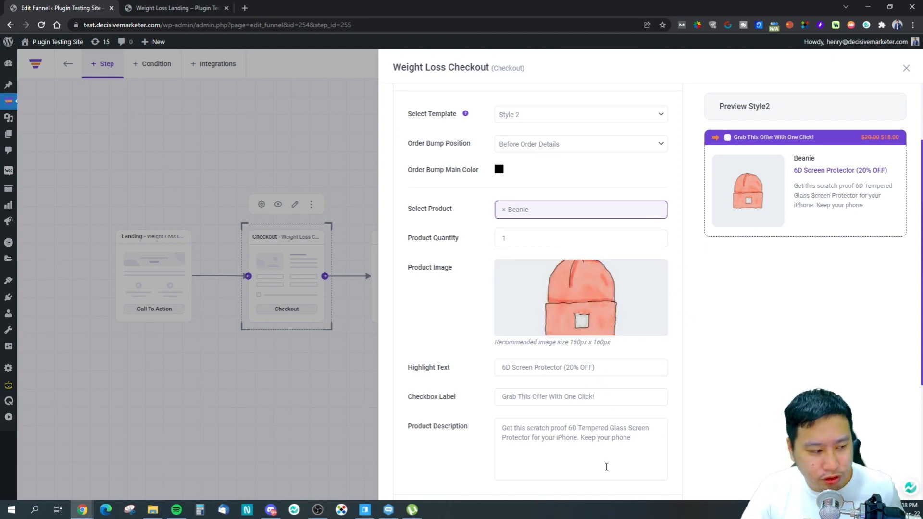
pyautogui.moveTo(654, 442); pyautogui.dragTo(490, 421)
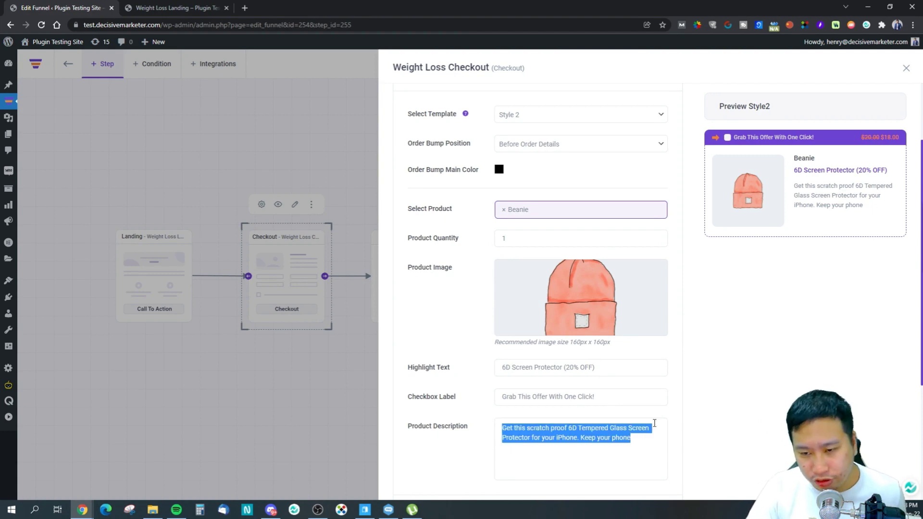
pyautogui.moveTo(594, 368); pyautogui.dragTo(479, 367)
pyautogui.click(656, 387)
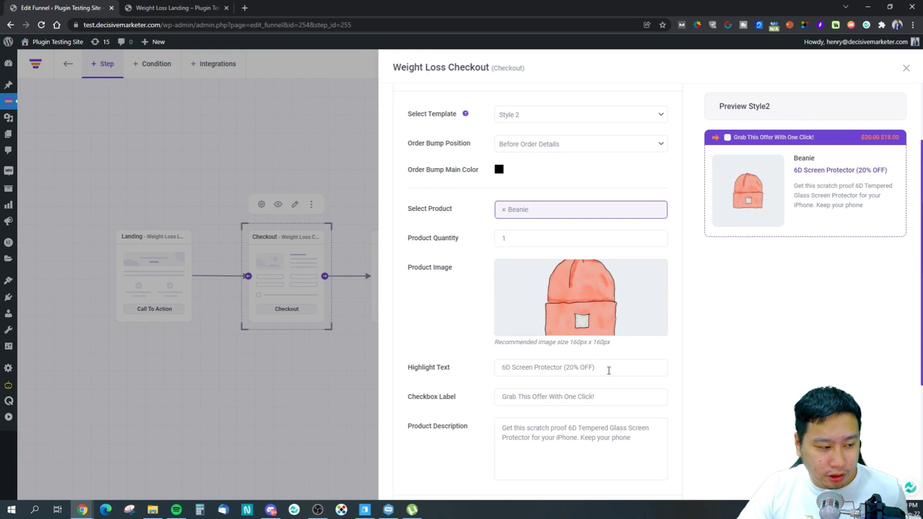
pyautogui.moveTo(596, 368); pyautogui.dragTo(486, 373)
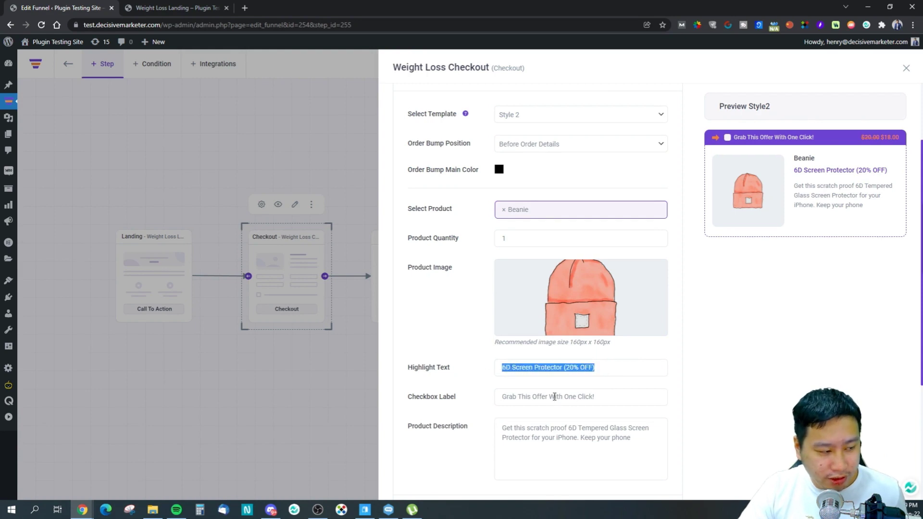
pyautogui.moveTo(592, 395); pyautogui.dragTo(488, 393)
pyautogui.click(741, 382)
# Examine the order bump's discount type choices and the prices shown in its preview.
pyautogui.scroll(-4, 727, 398)
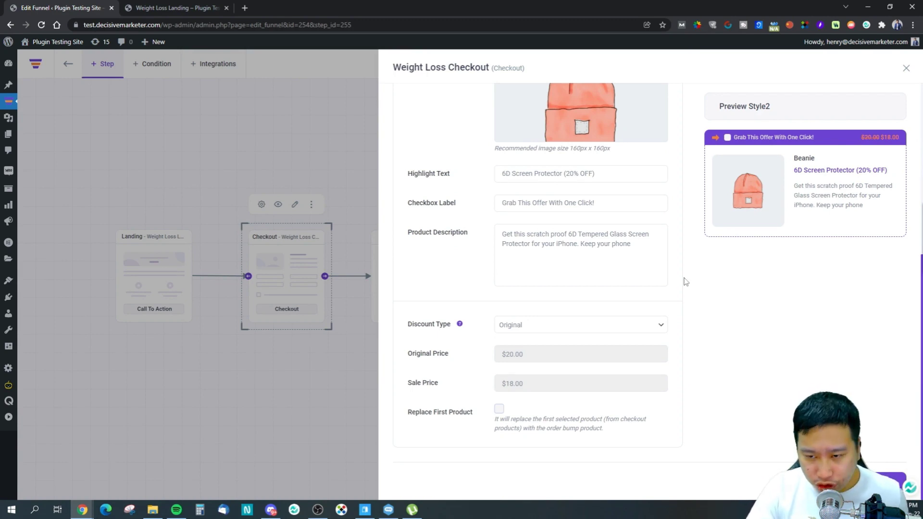
pyautogui.click(553, 327)
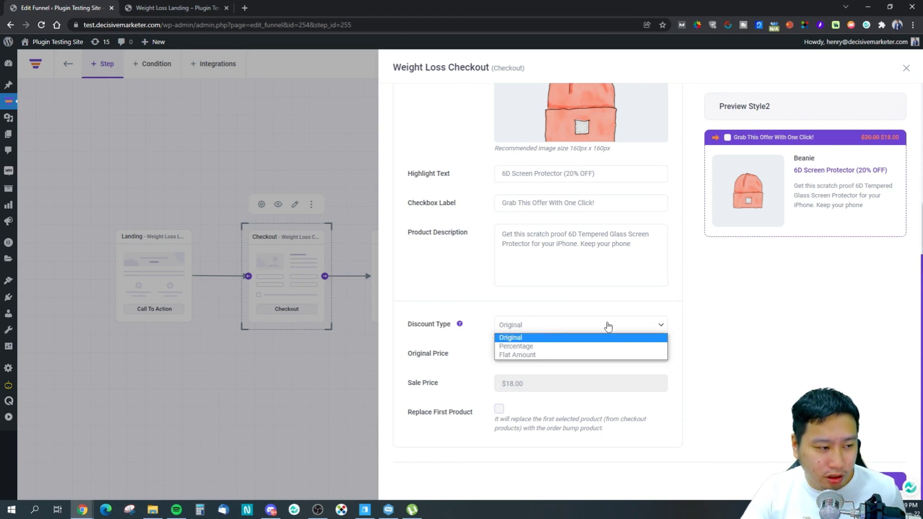
pyautogui.click(801, 269)
pyautogui.click(553, 329)
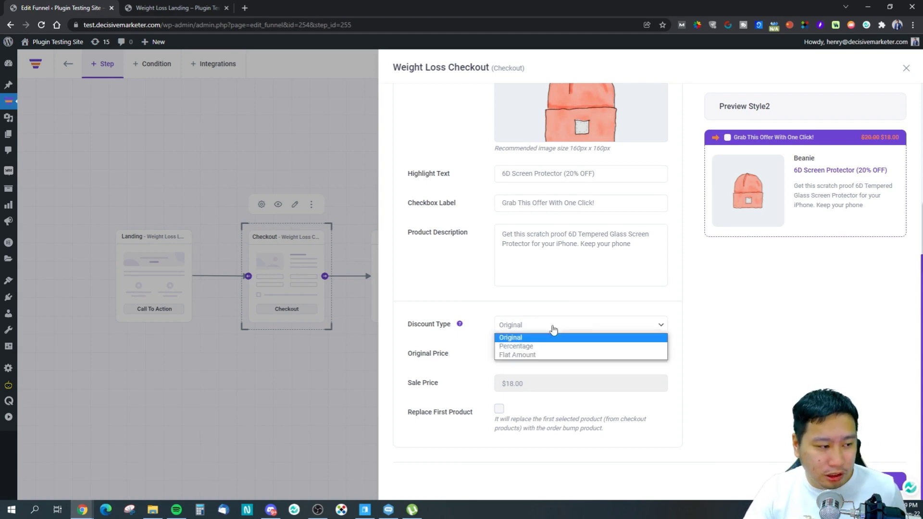
pyautogui.click(554, 329)
pyautogui.moveTo(460, 325)
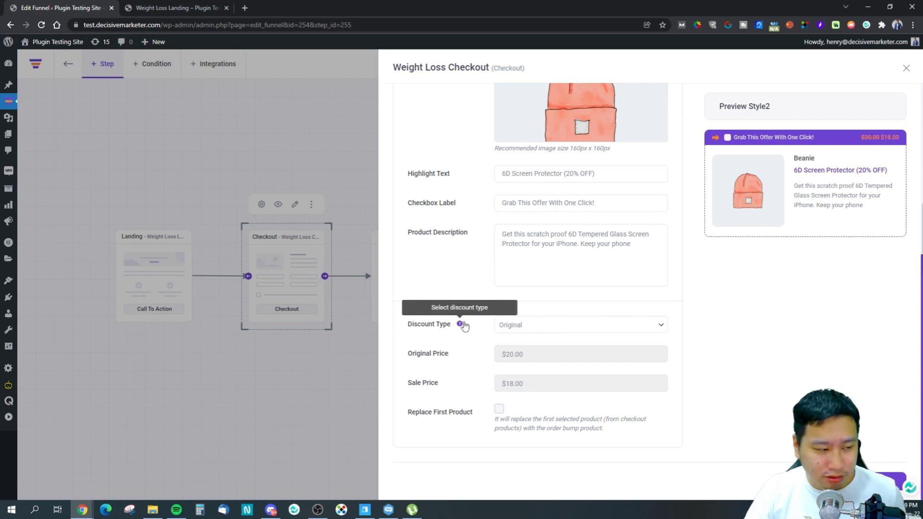
pyautogui.click(580, 327)
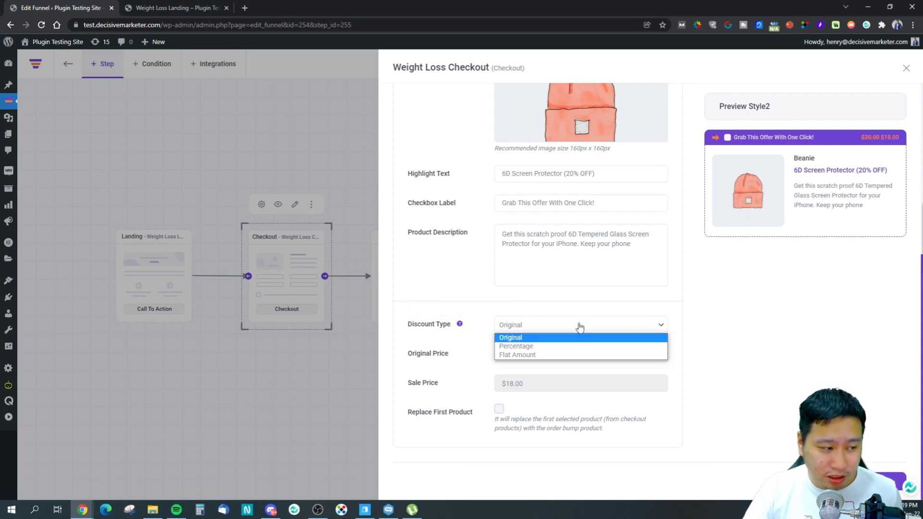
pyautogui.click(870, 134)
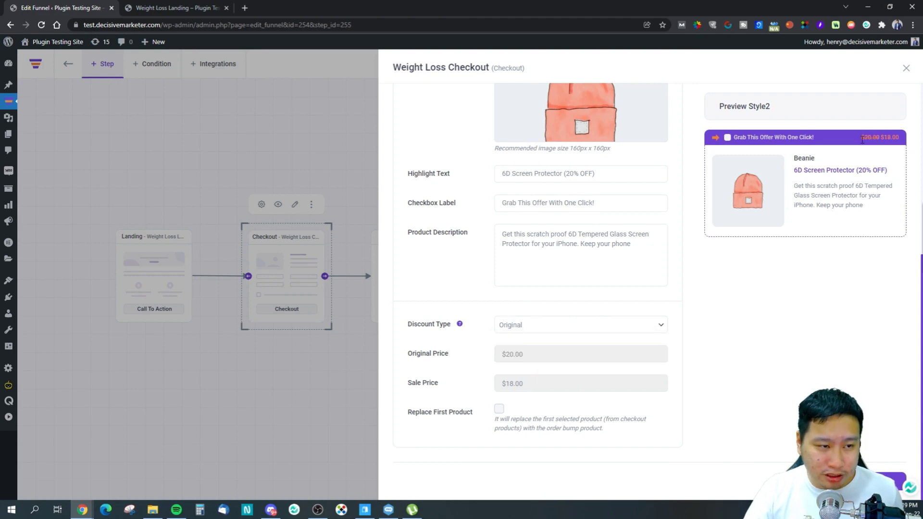
pyautogui.moveTo(882, 137); pyautogui.dragTo(896, 138)
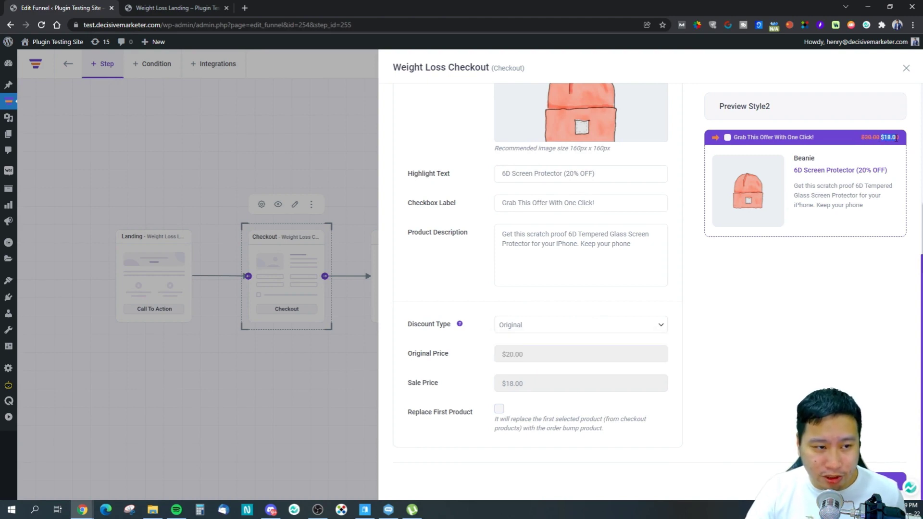
pyautogui.click(541, 328)
pyautogui.click(587, 320)
pyautogui.click(548, 332)
pyautogui.click(541, 335)
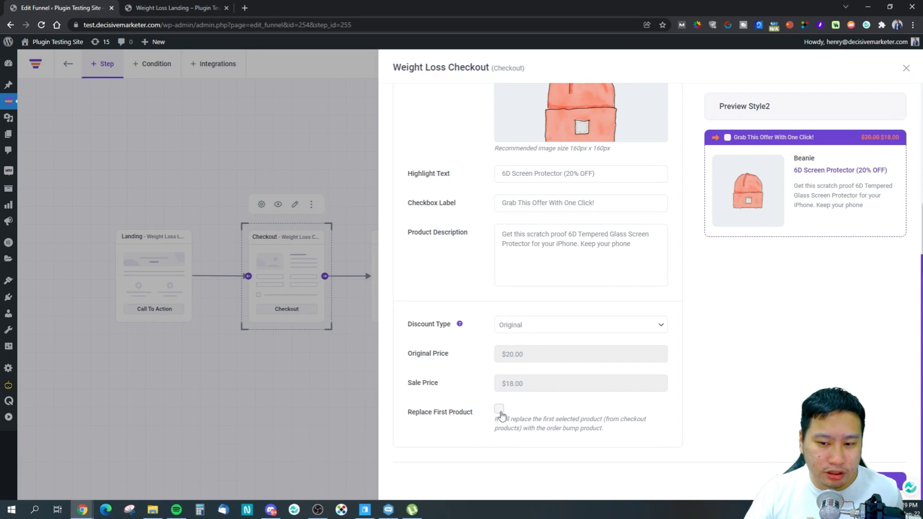
pyautogui.click(540, 321)
pyautogui.click(542, 346)
pyautogui.click(562, 326)
pyautogui.click(547, 328)
pyautogui.click(548, 327)
pyautogui.click(540, 337)
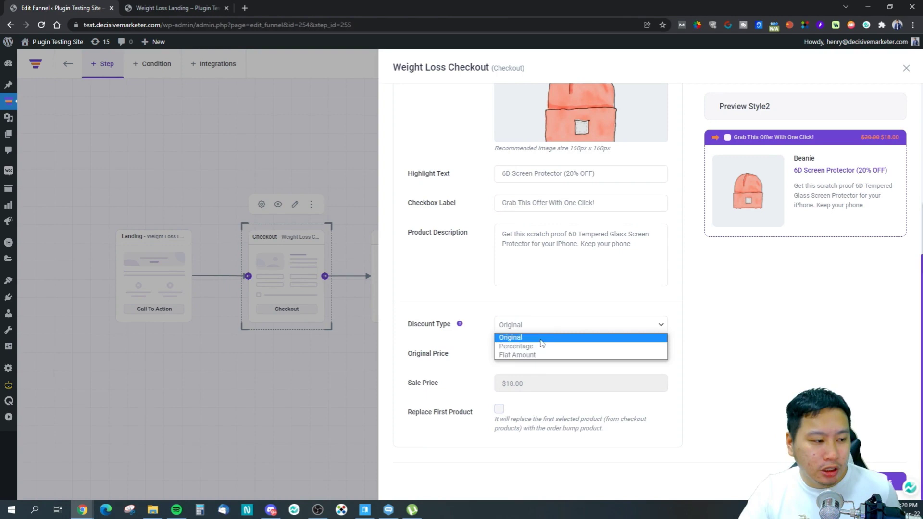
# Set the order bump's discount type to Percentage and apply the discount to the sale price.
pyautogui.click(579, 325)
pyautogui.click(529, 344)
pyautogui.click(553, 358)
pyautogui.click(556, 357)
pyautogui.click(546, 353)
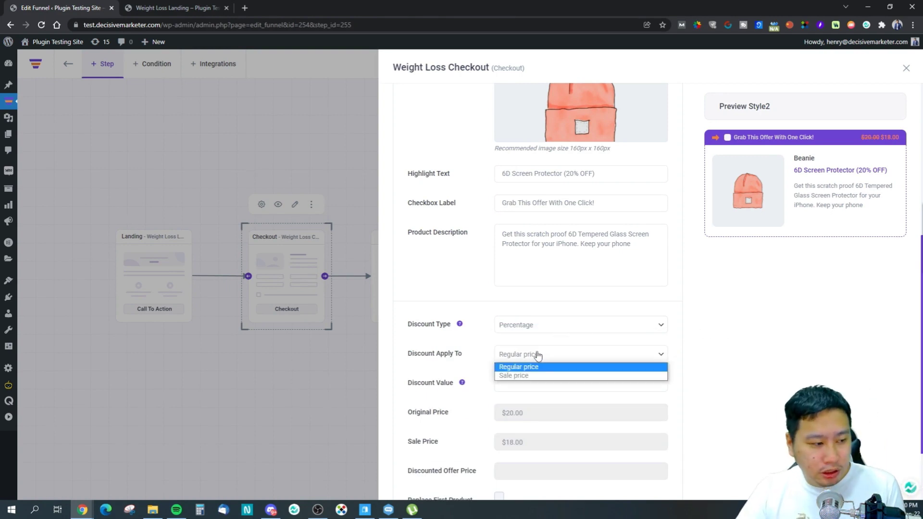
pyautogui.click(779, 325)
pyautogui.click(574, 361)
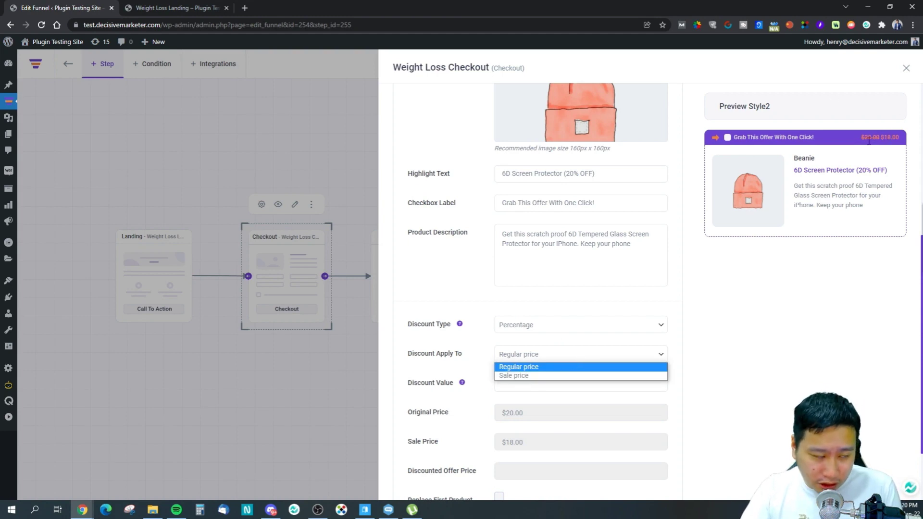
pyautogui.click(516, 382)
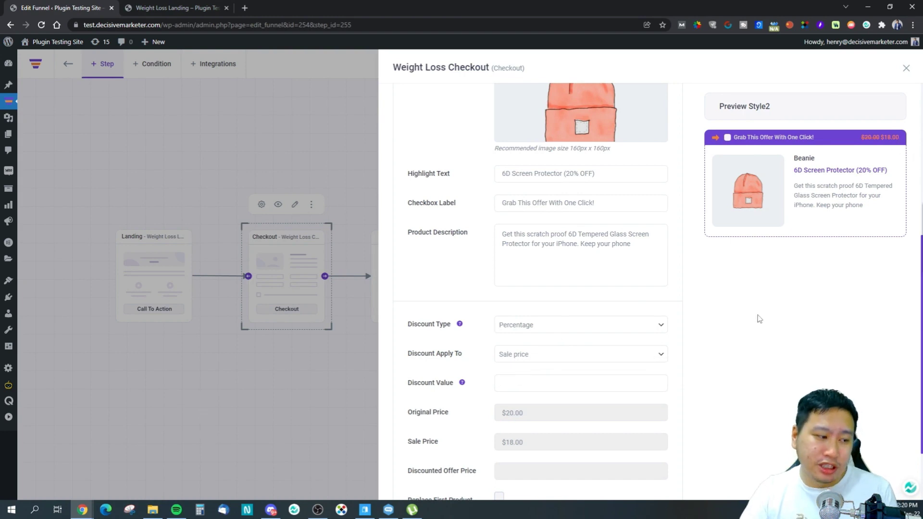
# Change the order bump's discount type to Flat Amount.
pyautogui.scroll(-2, 567, 344)
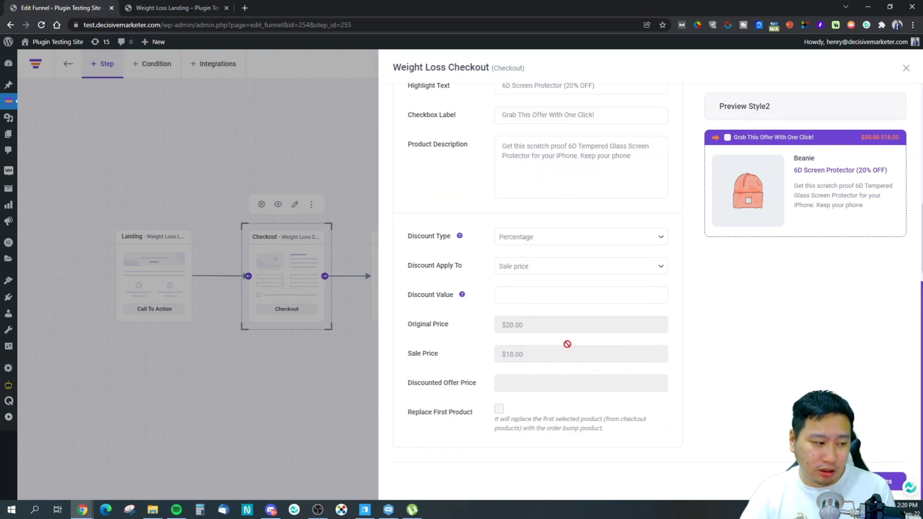
pyautogui.click(553, 234)
pyautogui.click(531, 279)
pyautogui.click(528, 243)
pyautogui.click(528, 267)
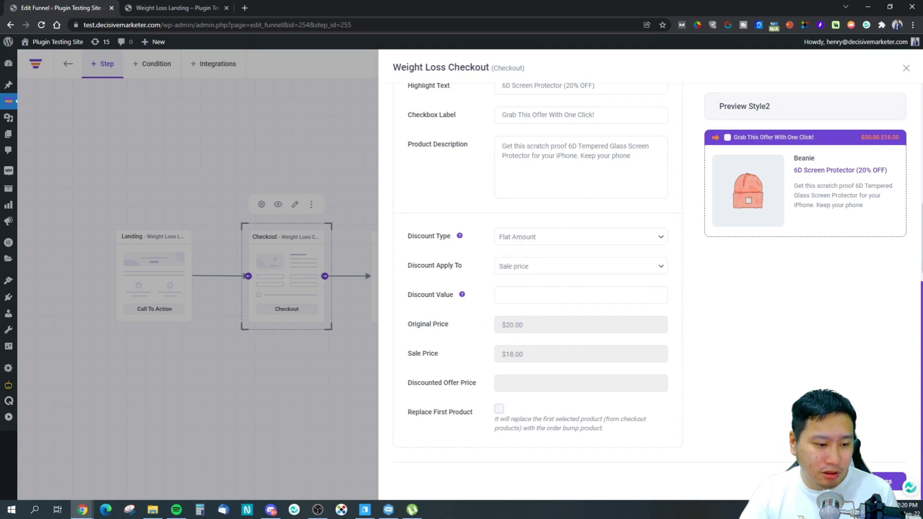
# Review the checkout's billing fields and disable the company name and last name fields.
pyautogui.scroll(8, 751, 283)
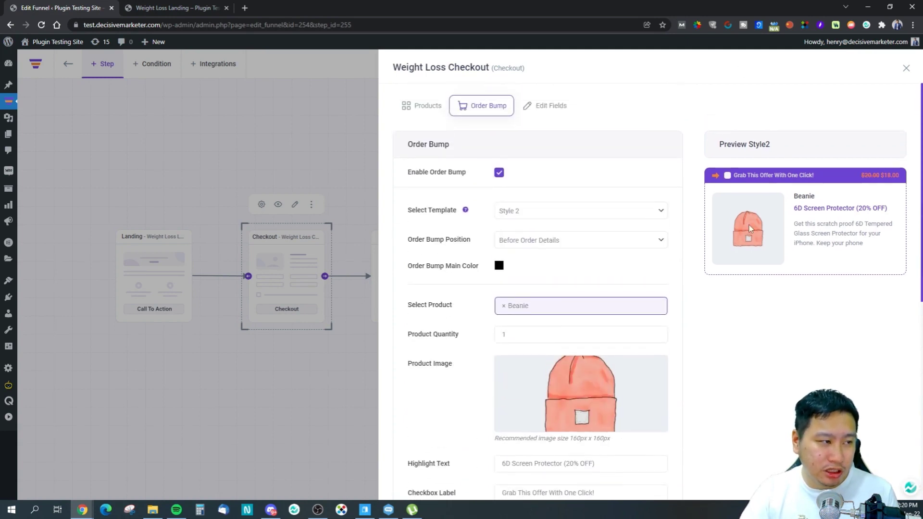
pyautogui.click(556, 112)
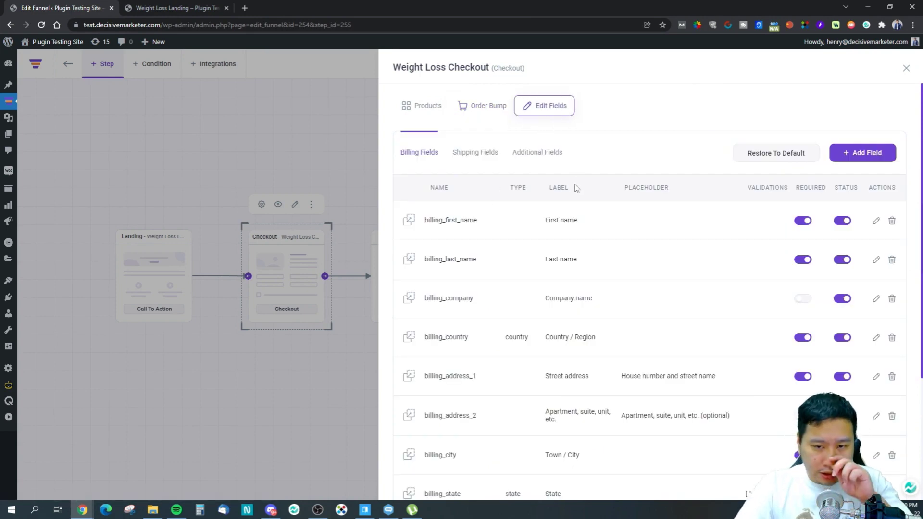
pyautogui.scroll(-4, 668, 298)
pyautogui.scroll(4, 667, 287)
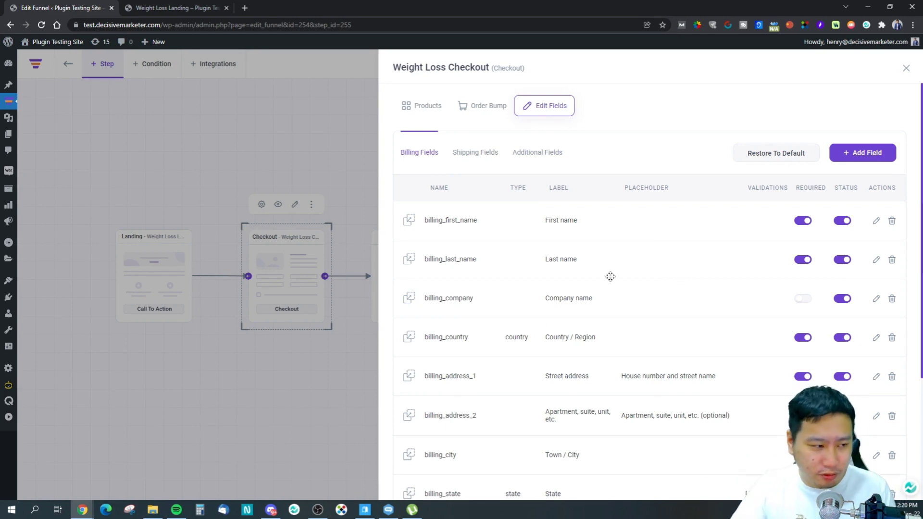
pyautogui.click(844, 300)
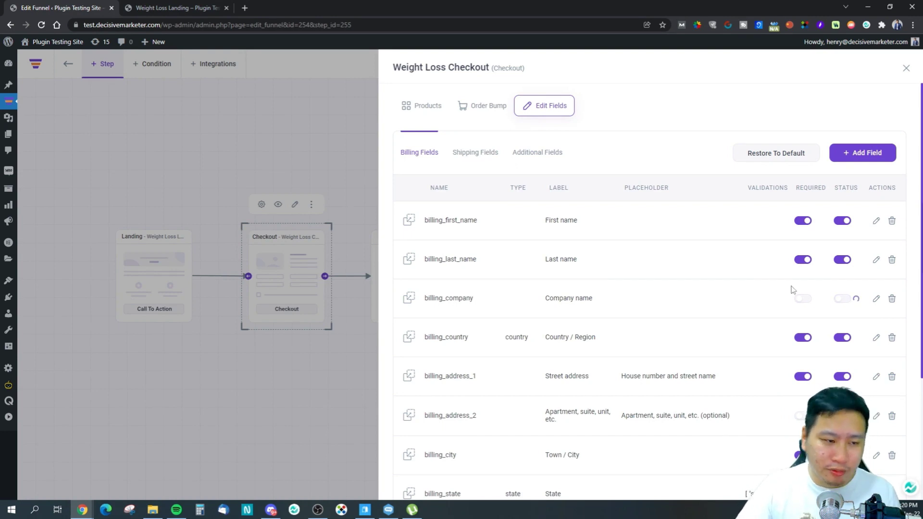
pyautogui.click(842, 260)
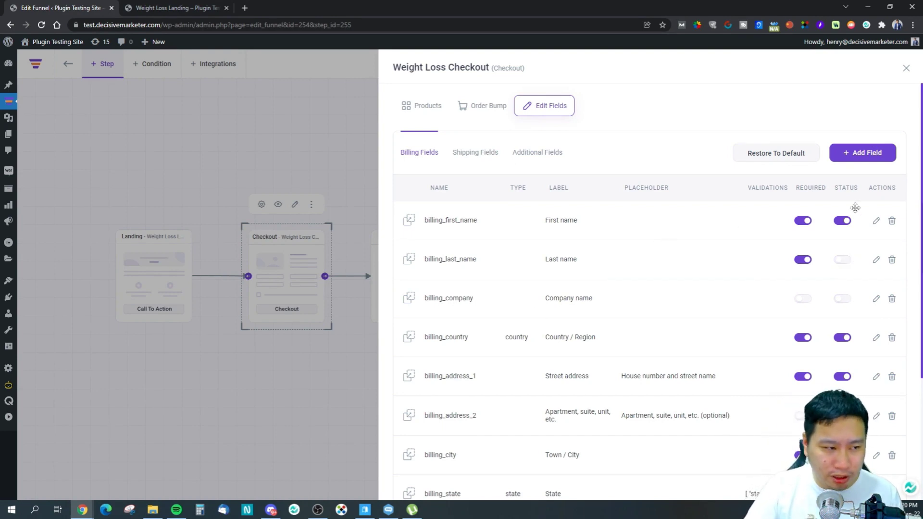
# Open the billing_first_name field for editing and change its label to "Name".
pyautogui.click(876, 222)
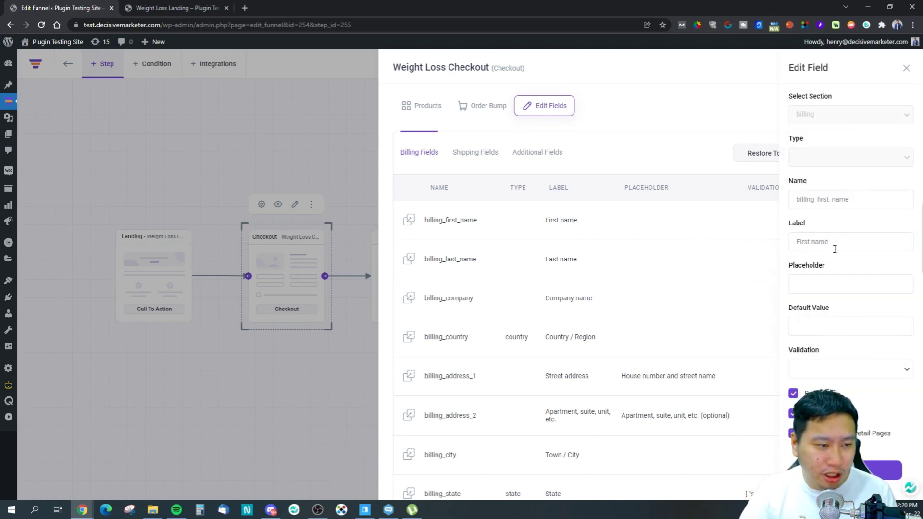
pyautogui.moveTo(835, 247); pyautogui.dragTo(738, 262)
pyautogui.write('Na')
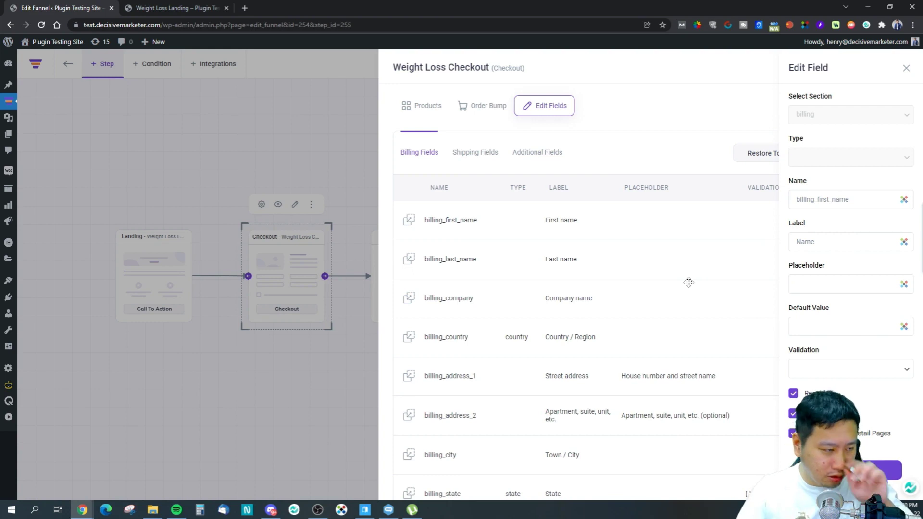
# Finish editing the billing_first_name field and make the billing_last_name field not required.
pyautogui.click(906, 69)
pyautogui.scroll(-3, 665, 311)
pyautogui.scroll(3, 666, 311)
pyautogui.click(803, 260)
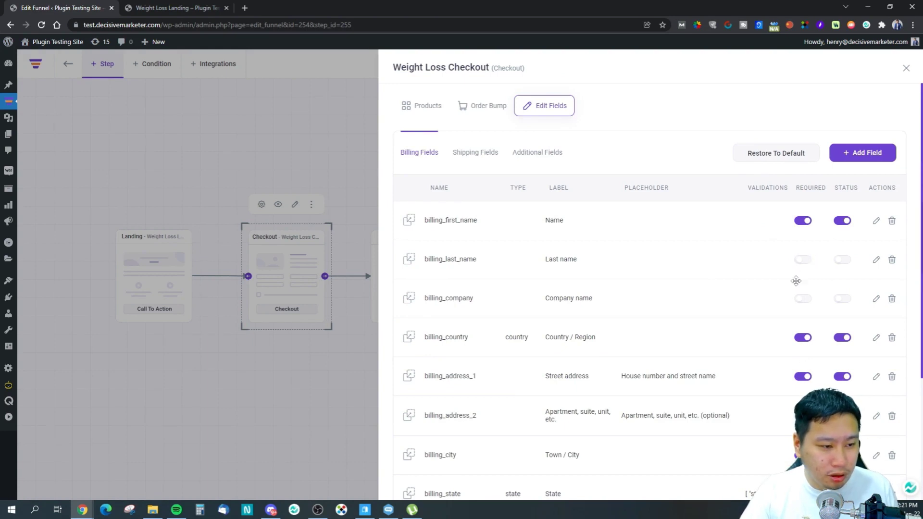
# Delete the last name and company name fields from the checkout's billing fields.
pyautogui.scroll(-2, 697, 289)
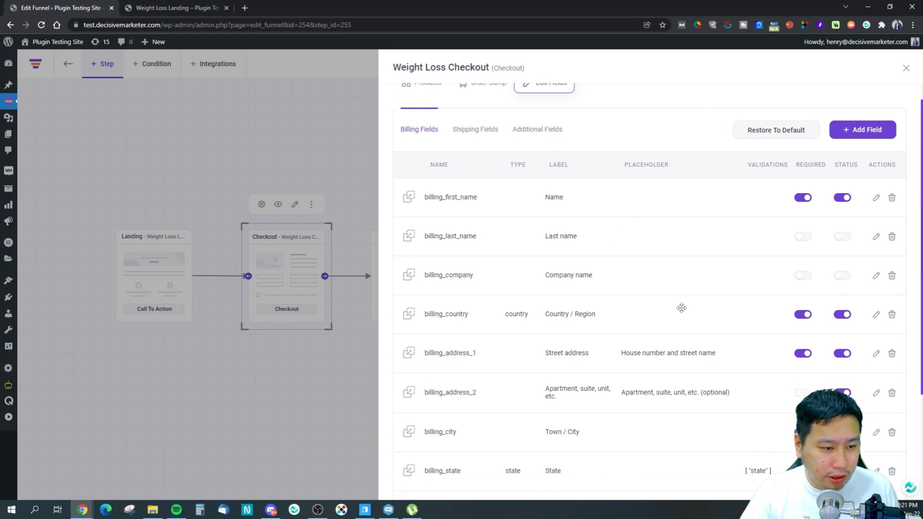
pyautogui.click(892, 212)
pyautogui.click(487, 293)
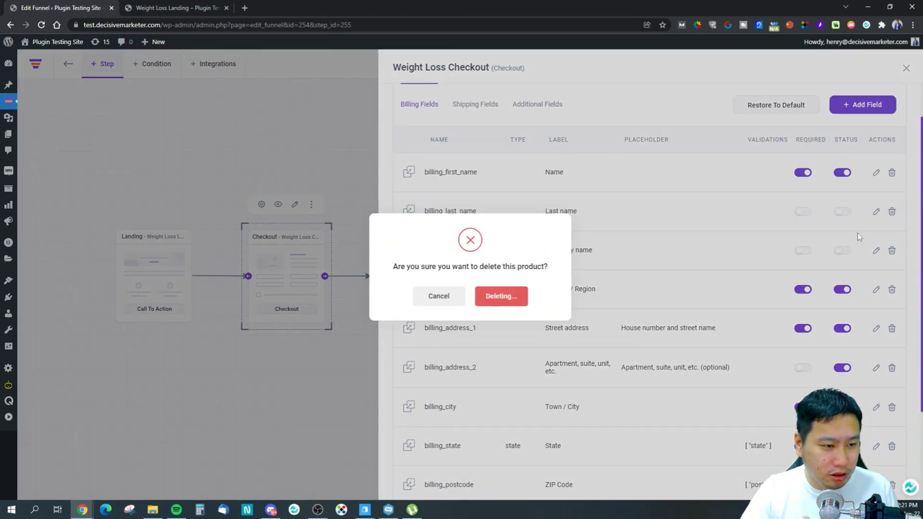
pyautogui.click(454, 301)
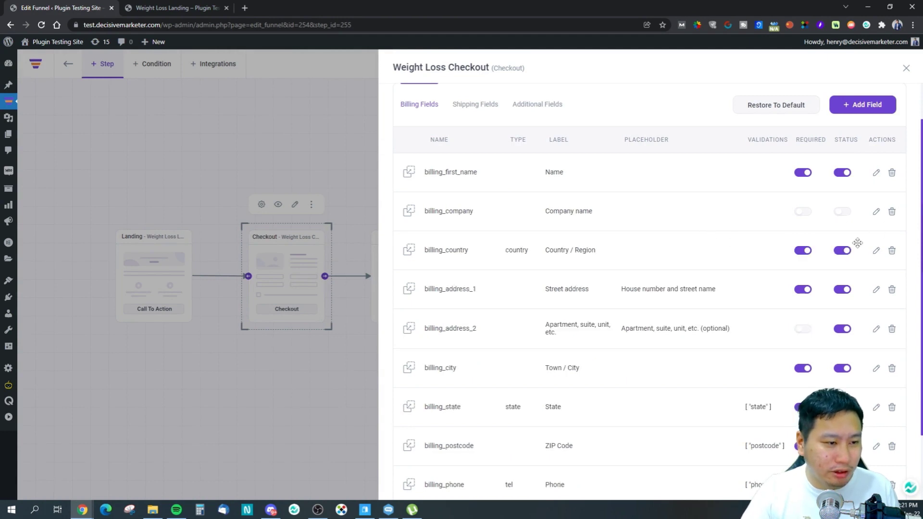
pyautogui.click(893, 213)
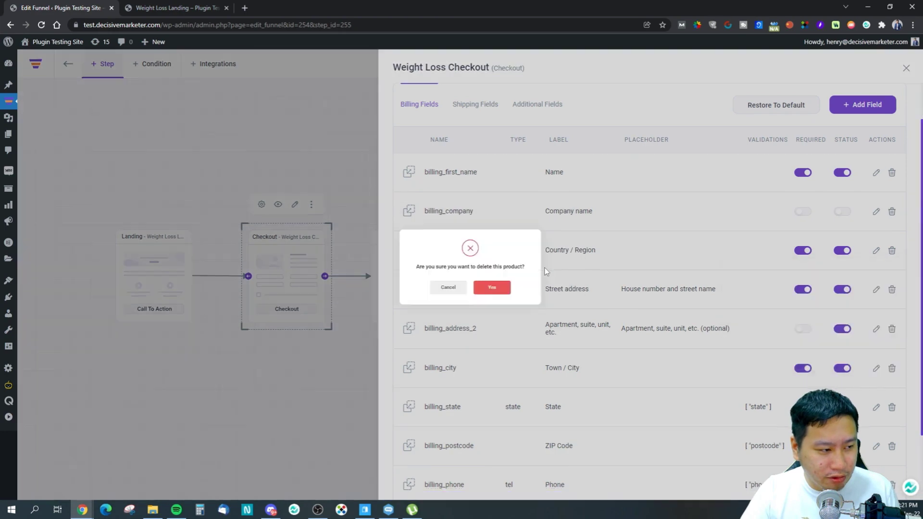
pyautogui.click(505, 302)
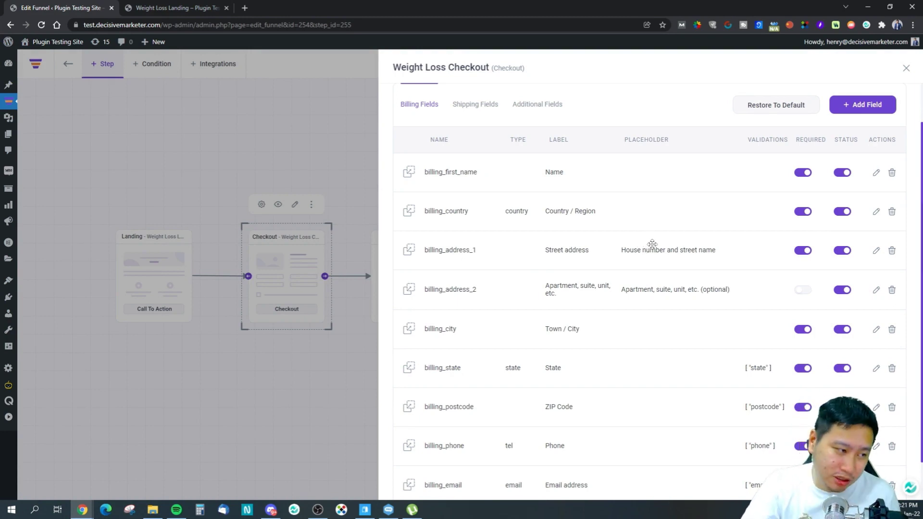
# Open the checkout's shipping fields and turn off the required setting for all of them.
pyautogui.scroll(-1, 663, 319)
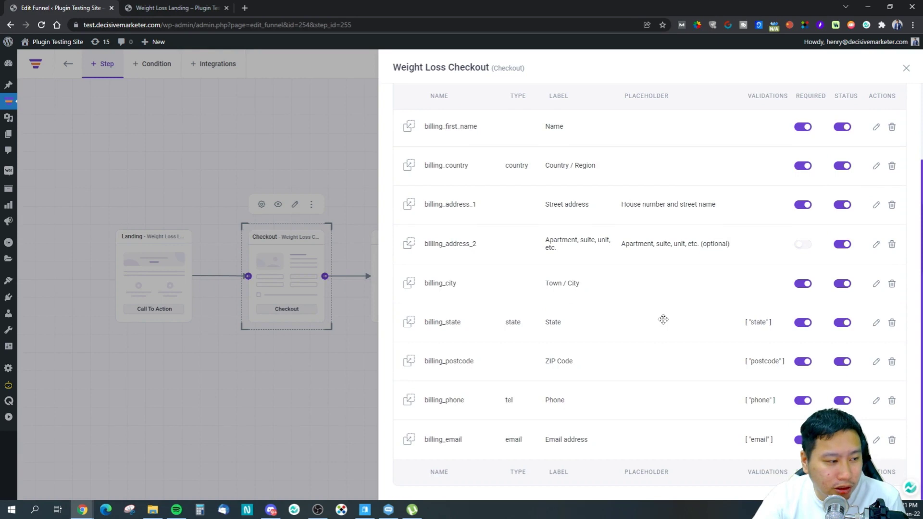
pyautogui.scroll(2, 583, 288)
pyautogui.click(492, 151)
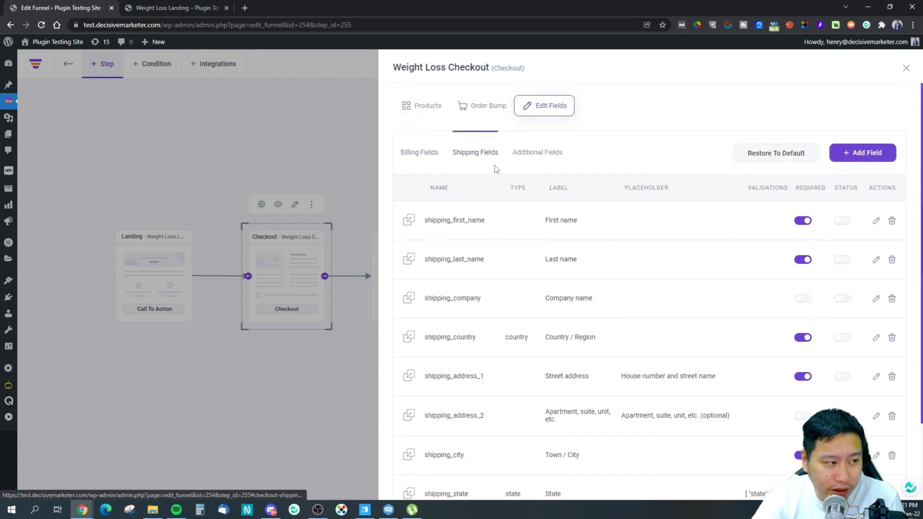
pyautogui.click(802, 222)
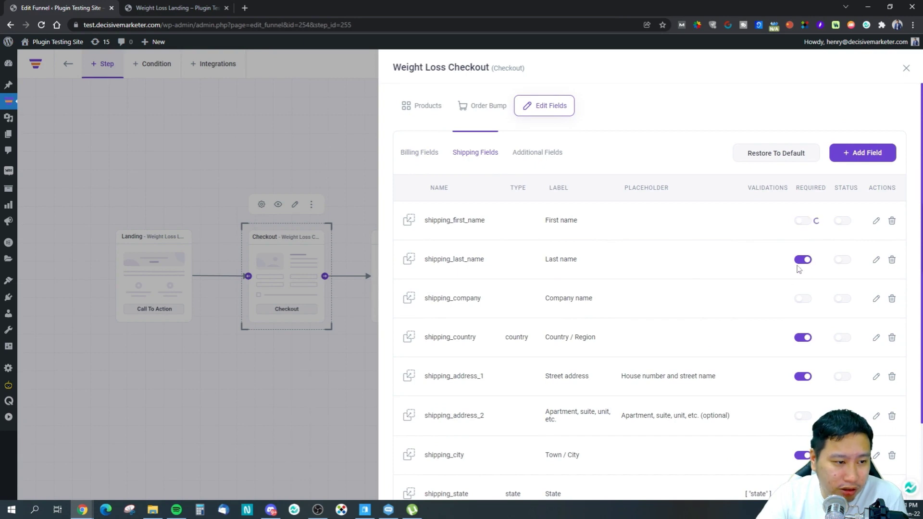
pyautogui.click(802, 338)
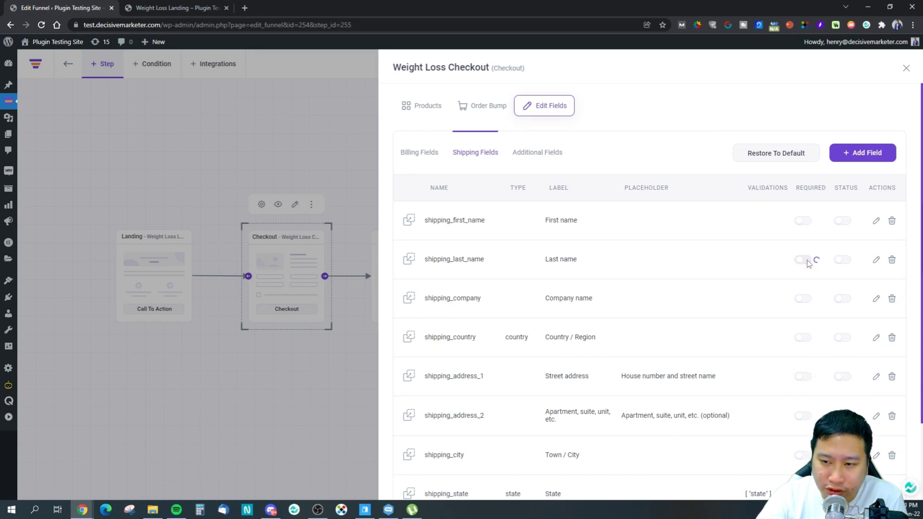
pyautogui.scroll(-2, 649, 289)
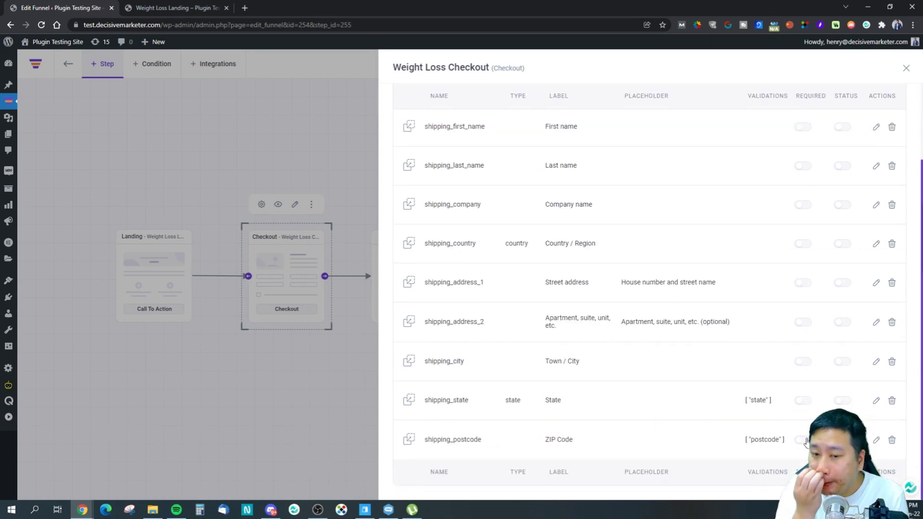
# Review the checkout's additional fields and close the checkout step's settings.
pyautogui.scroll(2, 721, 392)
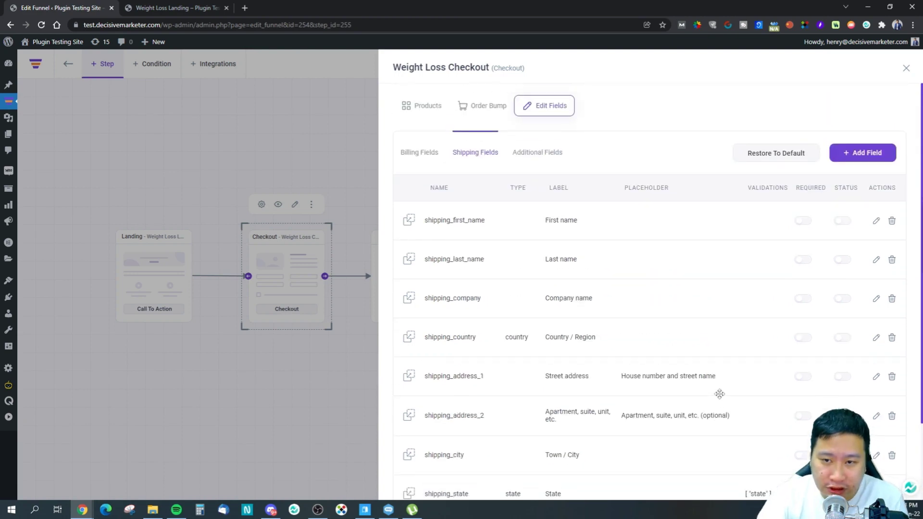
pyautogui.click(533, 154)
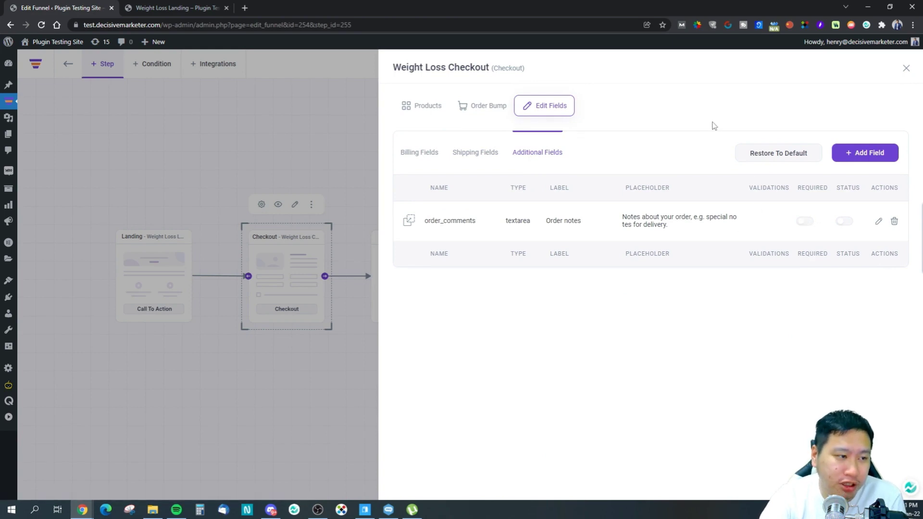
pyautogui.click(906, 69)
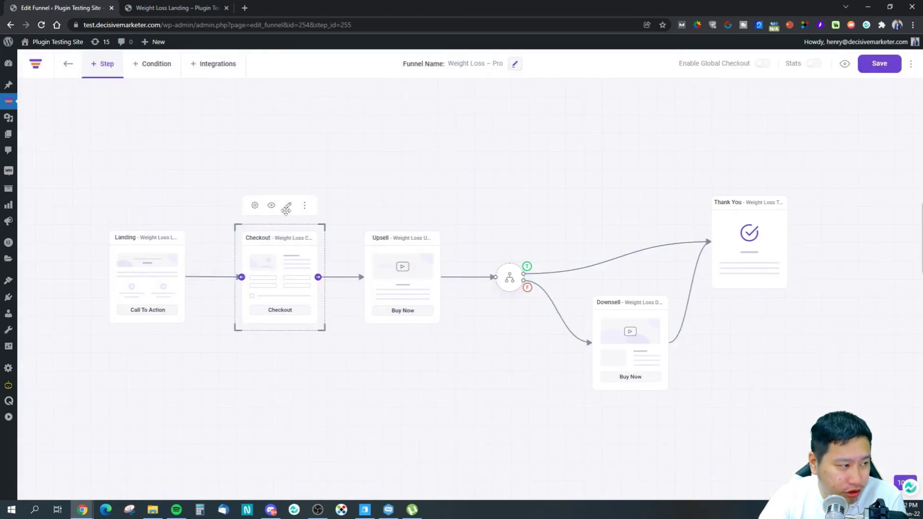
# Open a preview of the Weight Loss Checkout page and close the leftover landing page preview.
pyautogui.click(272, 206)
pyautogui.click(310, 8)
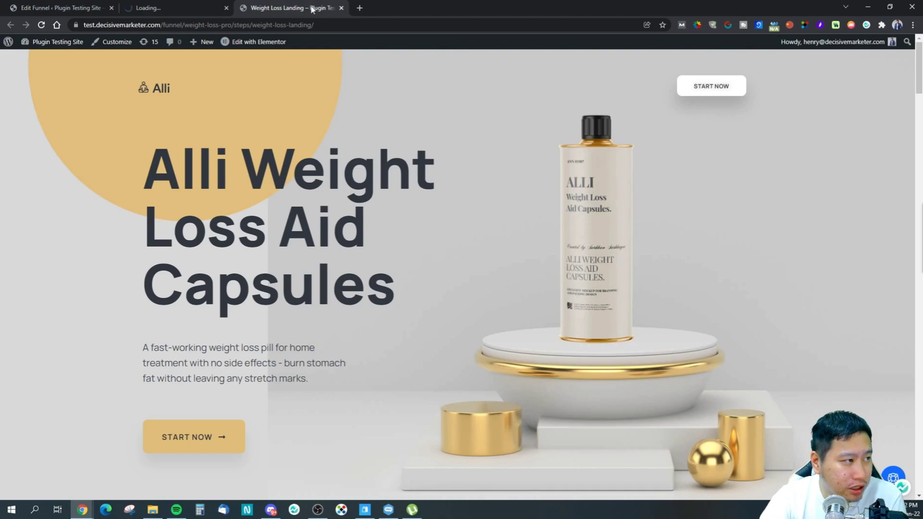
pyautogui.click(341, 8)
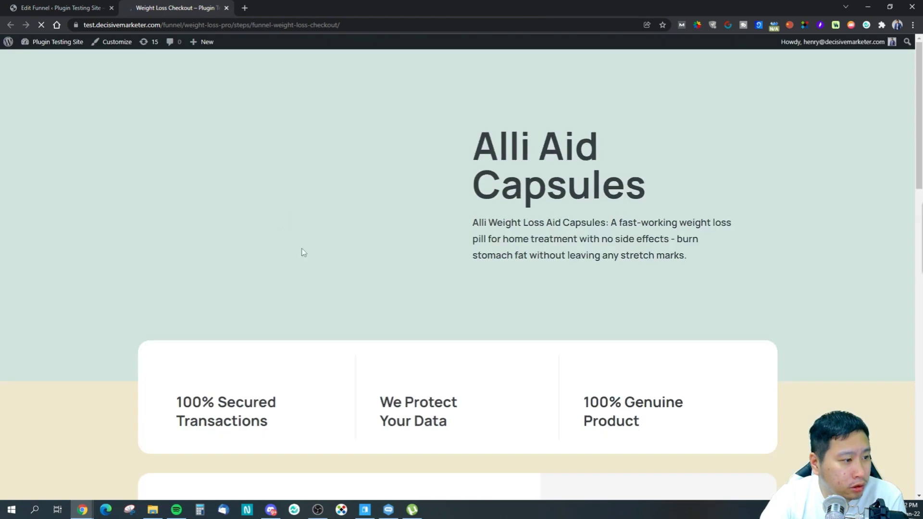
# Examine the checkout page's banner, billing form, order summary and trust sections, and close the preview.
pyautogui.scroll(-7, 344, 252)
pyautogui.scroll(-4, 404, 262)
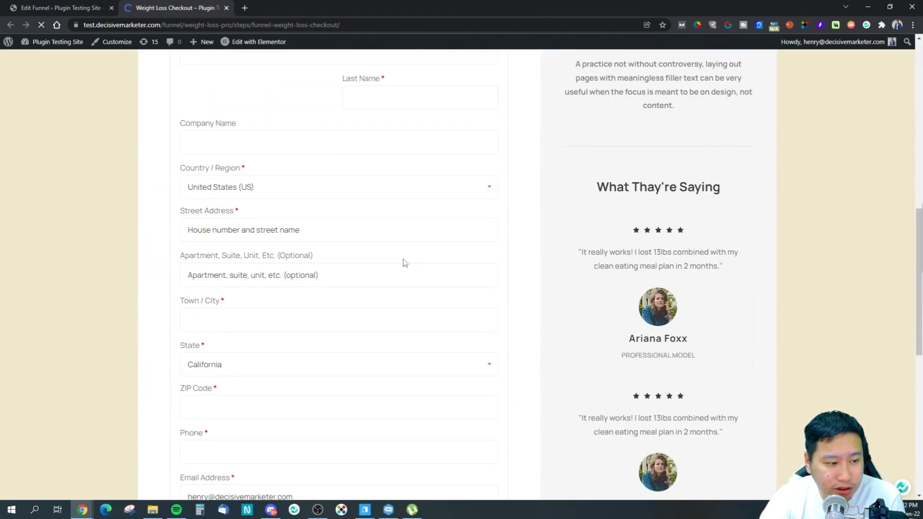
pyautogui.scroll(-9, 433, 258)
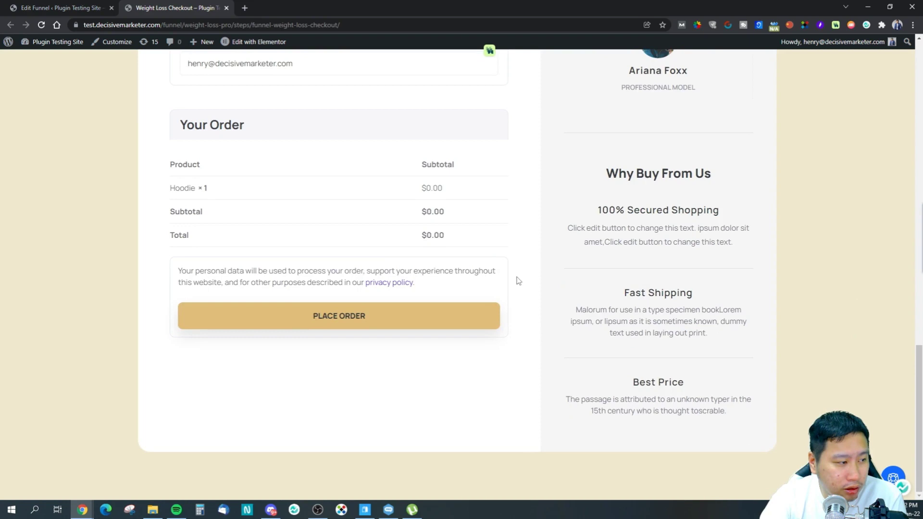
pyautogui.scroll(20, 592, 306)
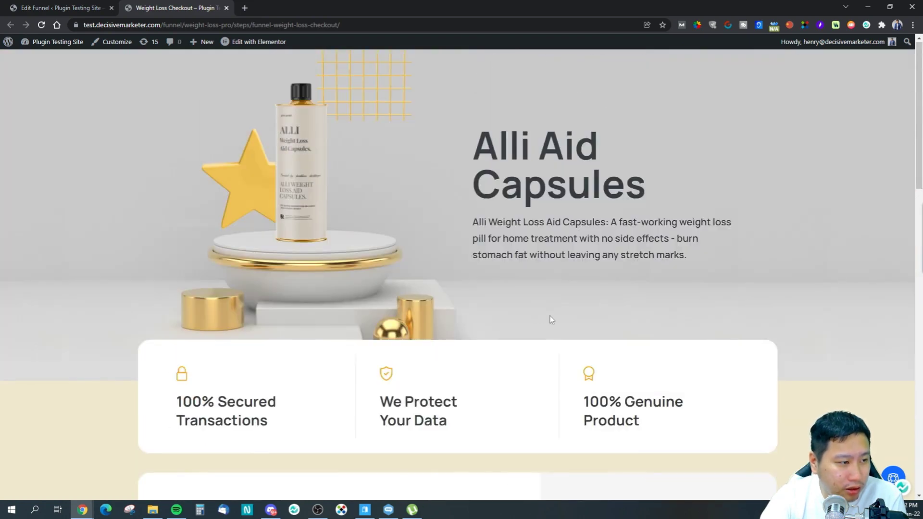
pyautogui.scroll(-1, 558, 316)
pyautogui.scroll(1, 558, 316)
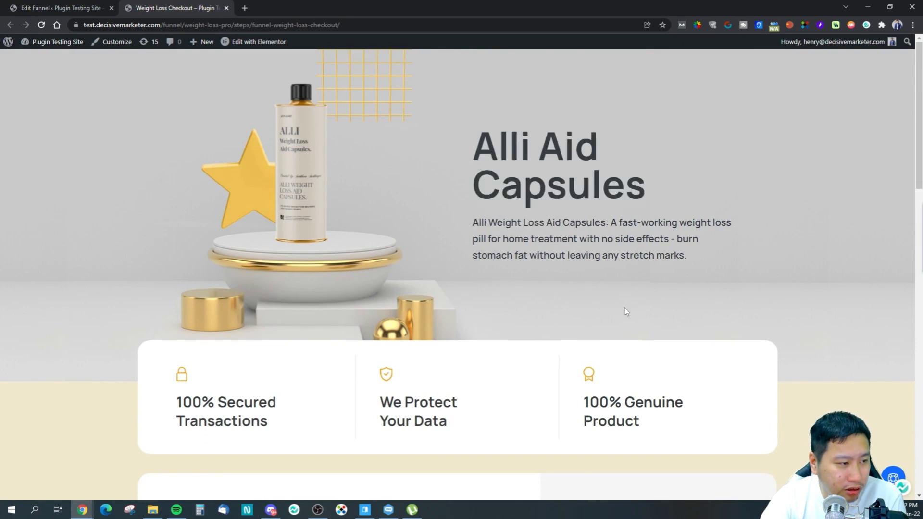
pyautogui.scroll(-4, 583, 310)
pyautogui.scroll(4, 583, 308)
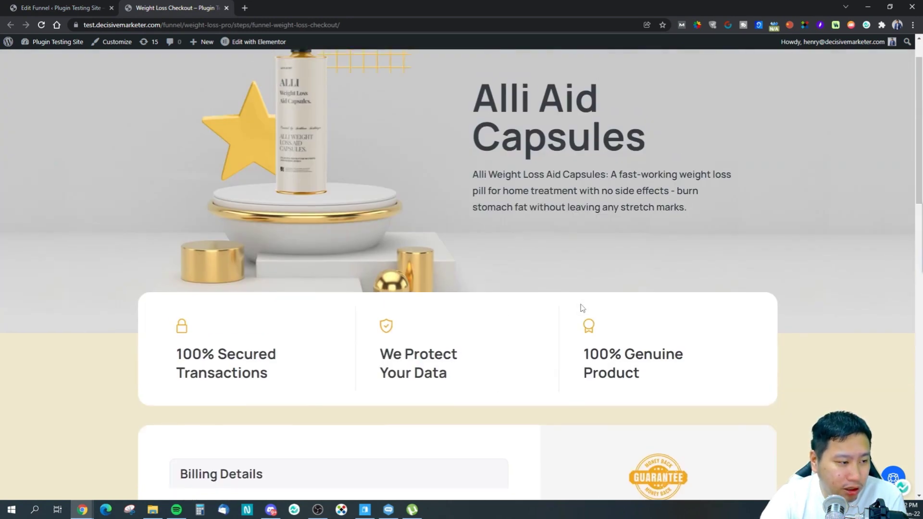
pyautogui.scroll(-10, 581, 307)
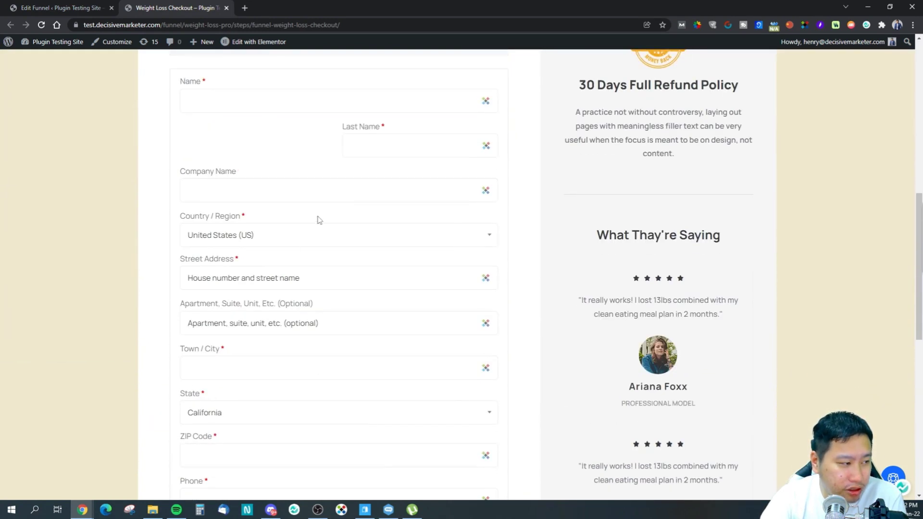
pyautogui.scroll(-4, 359, 328)
pyautogui.scroll(-5, 361, 330)
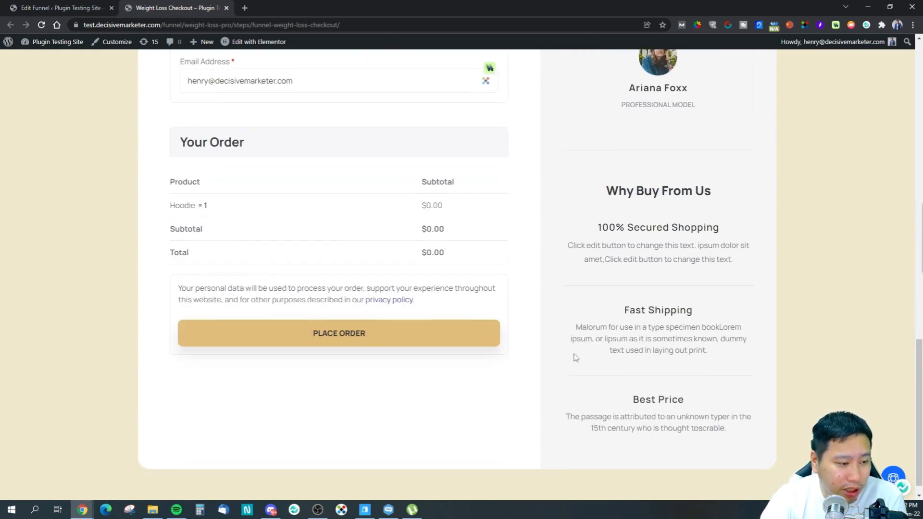
pyautogui.scroll(20, 575, 354)
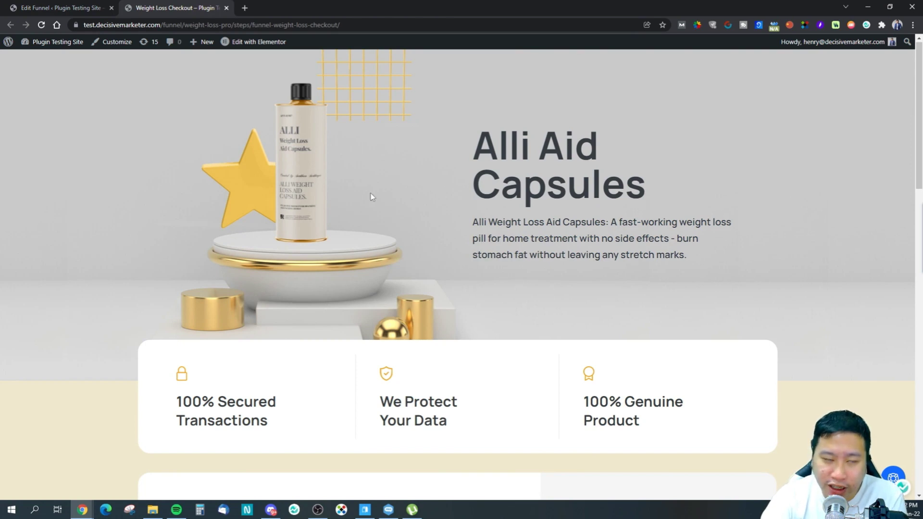
pyautogui.click(227, 9)
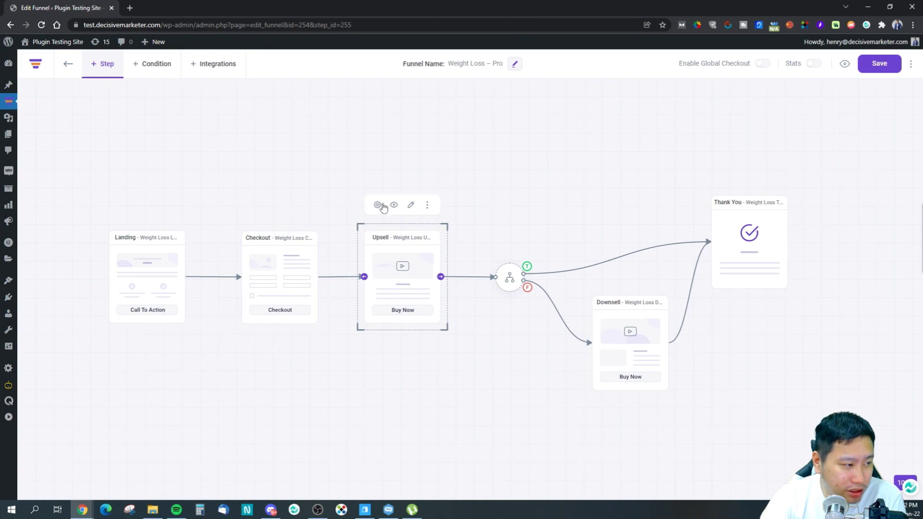
# Review the upsell step's product and discount settings, and briefly open the settings of the condition following it.
pyautogui.click(378, 206)
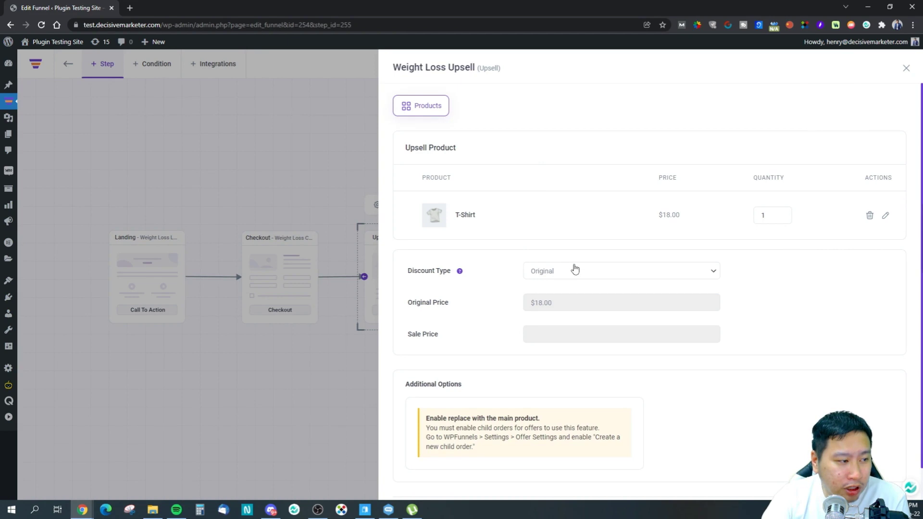
pyautogui.click(906, 70)
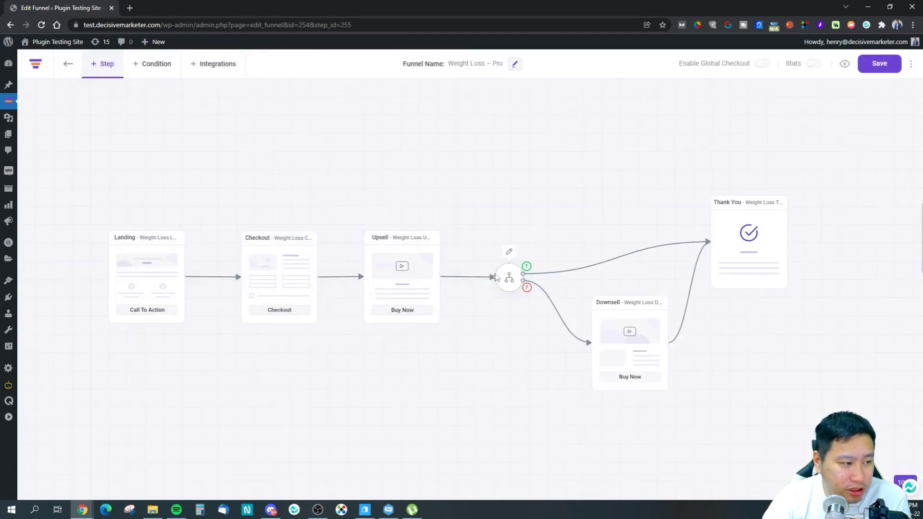
pyautogui.click(509, 252)
pyautogui.click(906, 68)
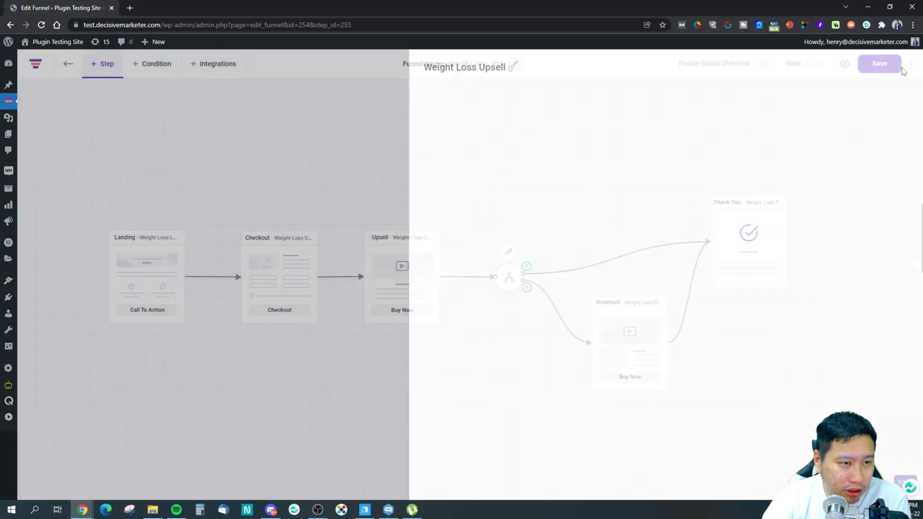
# Preview the Weight Loss Upsell page, checking its support chat widget and trying the "No, Thank You." link, and close it.
pyautogui.click(394, 206)
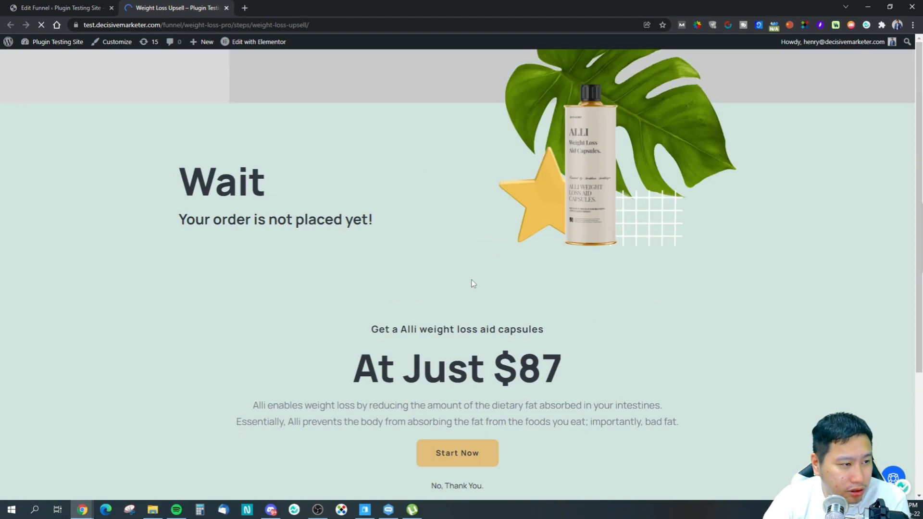
pyautogui.scroll(-3, 469, 284)
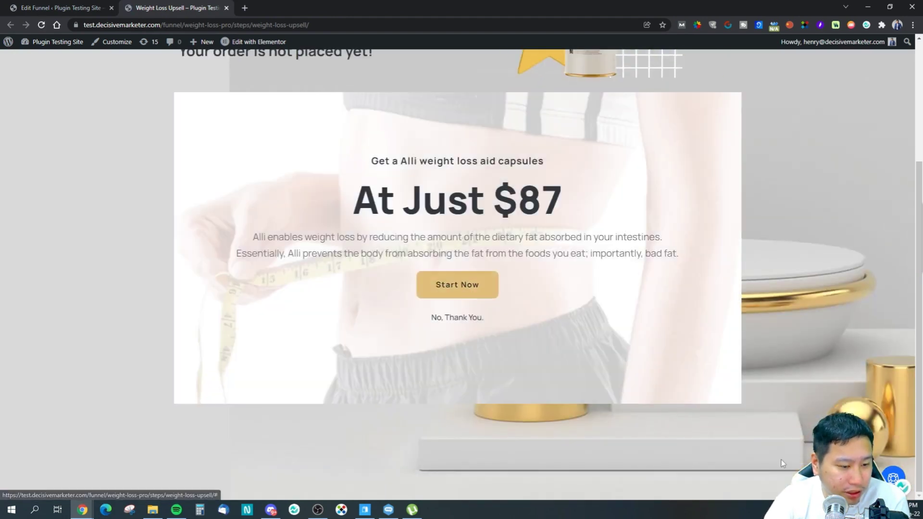
pyautogui.click(894, 478)
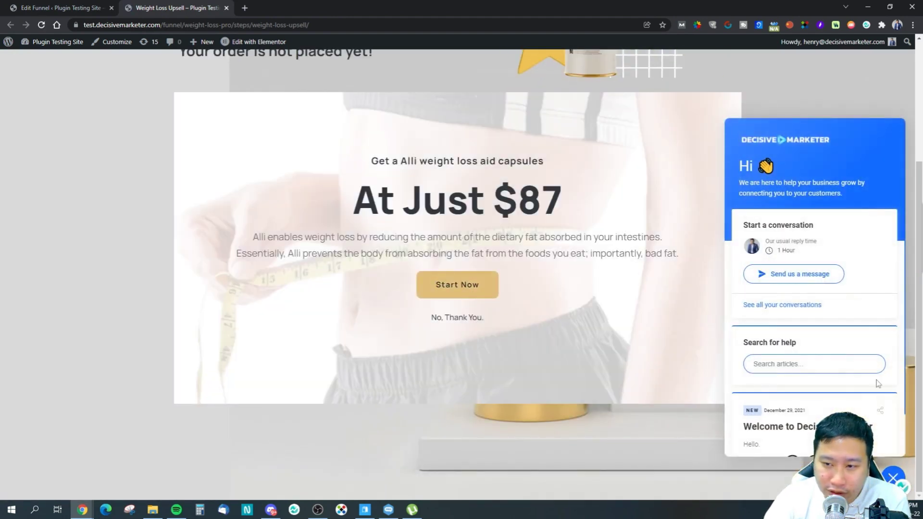
pyautogui.click(893, 478)
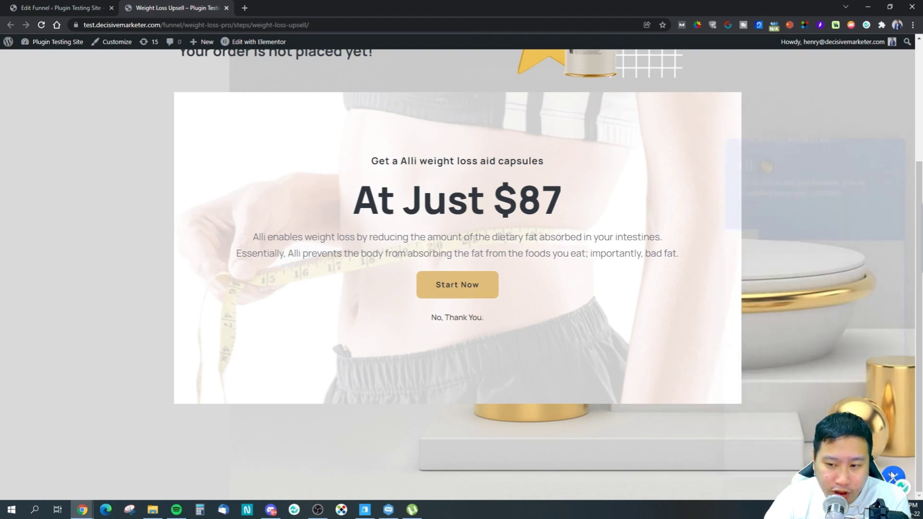
pyautogui.click(892, 477)
pyautogui.click(891, 478)
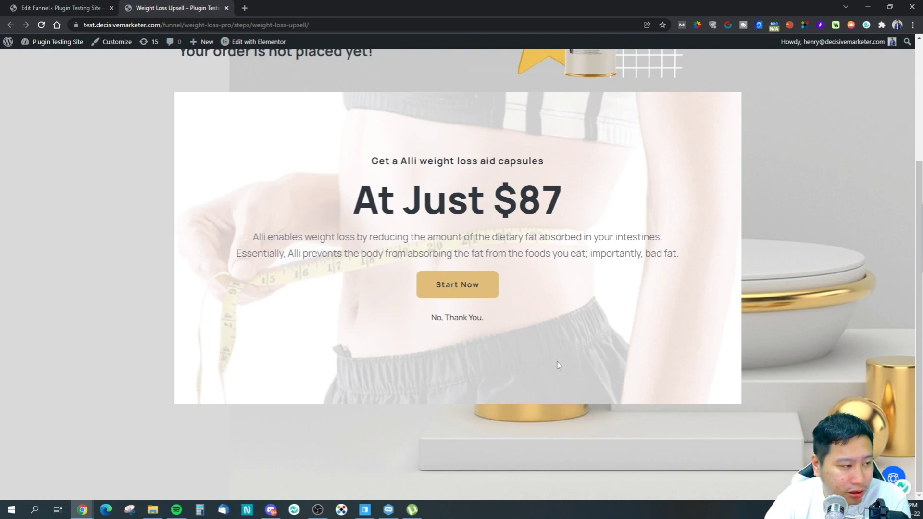
pyautogui.click(458, 318)
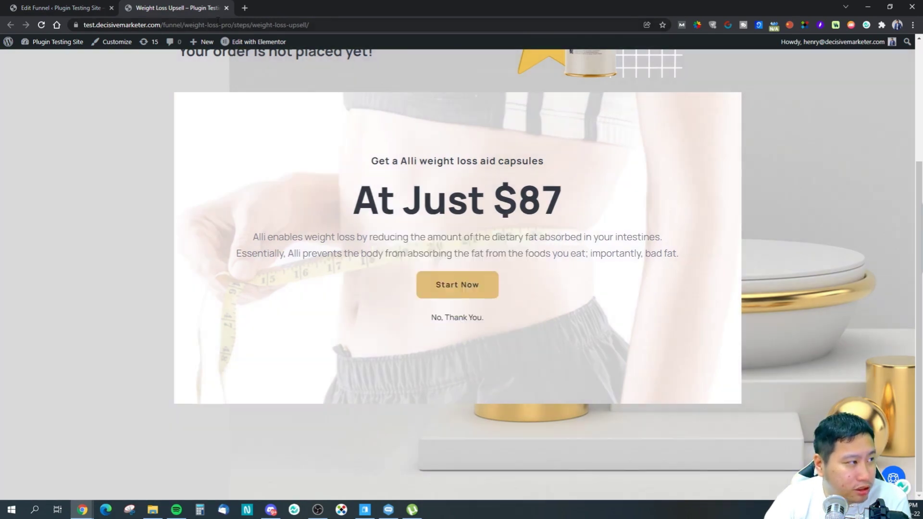
pyautogui.click(226, 8)
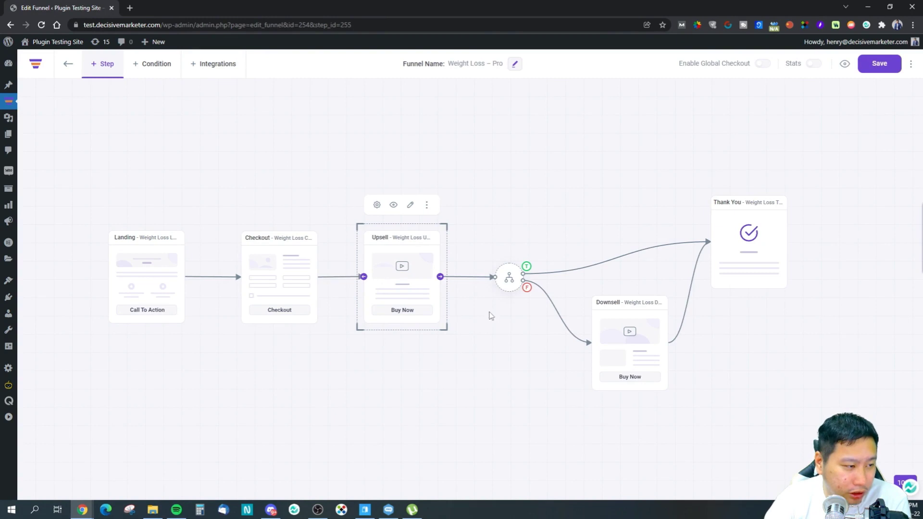
# Open the settings of the condition after the upsell and check the condition and value options for the Order Bump field.
pyautogui.moveTo(509, 270)
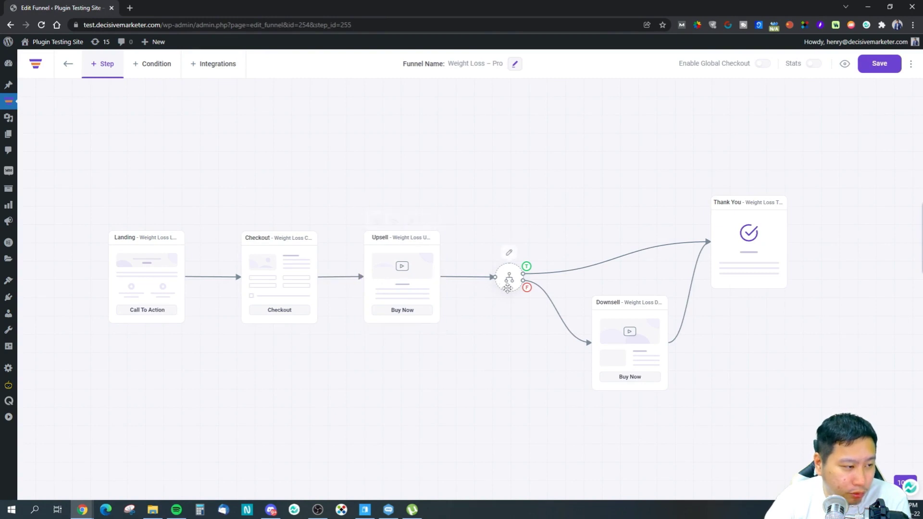
pyautogui.click(508, 253)
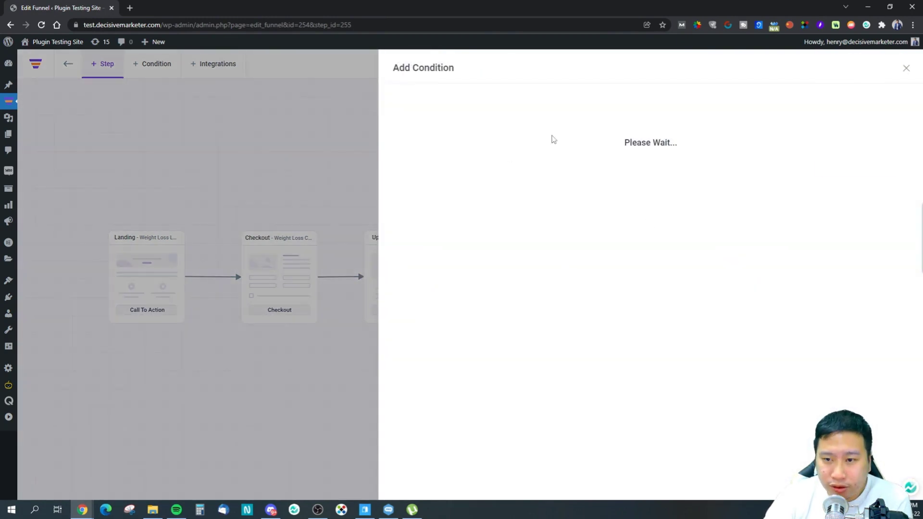
pyautogui.click(451, 122)
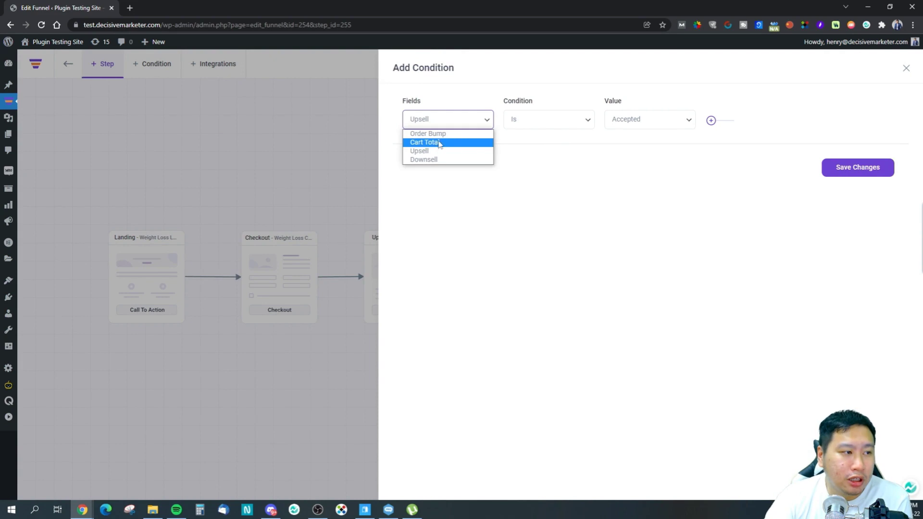
pyautogui.click(459, 135)
pyautogui.click(577, 118)
pyautogui.click(634, 121)
# Switch the condition field to Cart Total and check its comparison operators and value box.
pyautogui.click(423, 127)
pyautogui.click(433, 144)
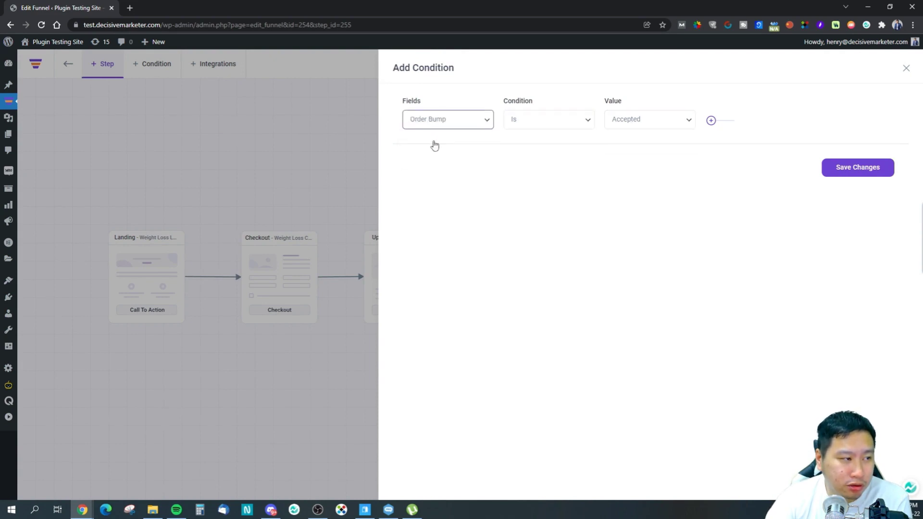
pyautogui.click(535, 129)
pyautogui.click(529, 134)
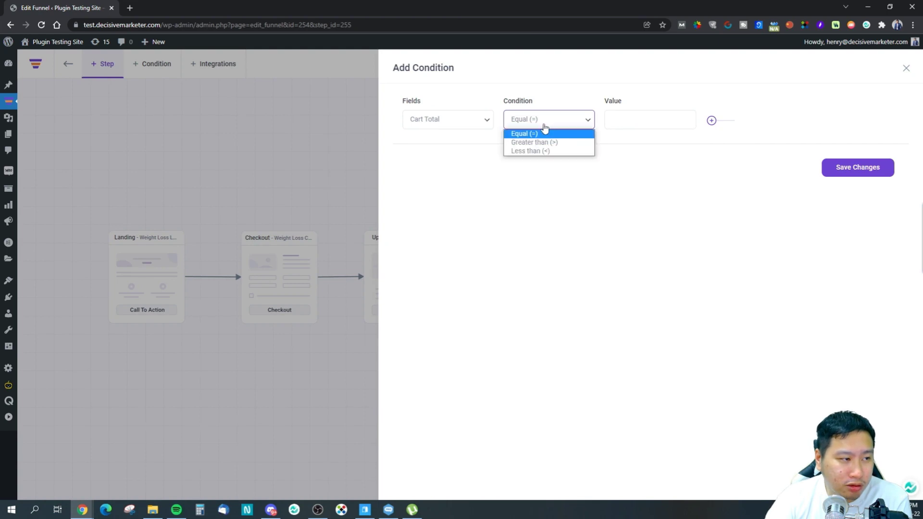
pyautogui.click(614, 123)
# Switch the condition field to Upsell and check its condition and value choices.
pyautogui.click(435, 124)
pyautogui.click(440, 150)
pyautogui.click(533, 124)
pyautogui.click(534, 134)
pyautogui.click(636, 126)
pyautogui.click(625, 133)
# Check the condition and value choices for the Downsell field, and close the condition settings without saving.
pyautogui.click(457, 120)
pyautogui.click(433, 160)
pyautogui.click(649, 121)
pyautogui.click(548, 120)
pyautogui.click(533, 181)
pyautogui.click(906, 68)
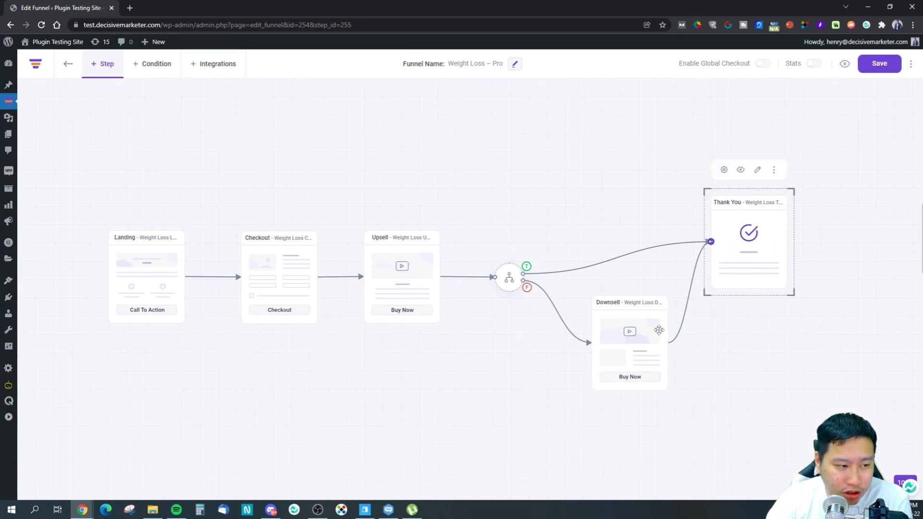
# Move the Downsell step slightly lower on the funnel canvas.
pyautogui.click(642, 342)
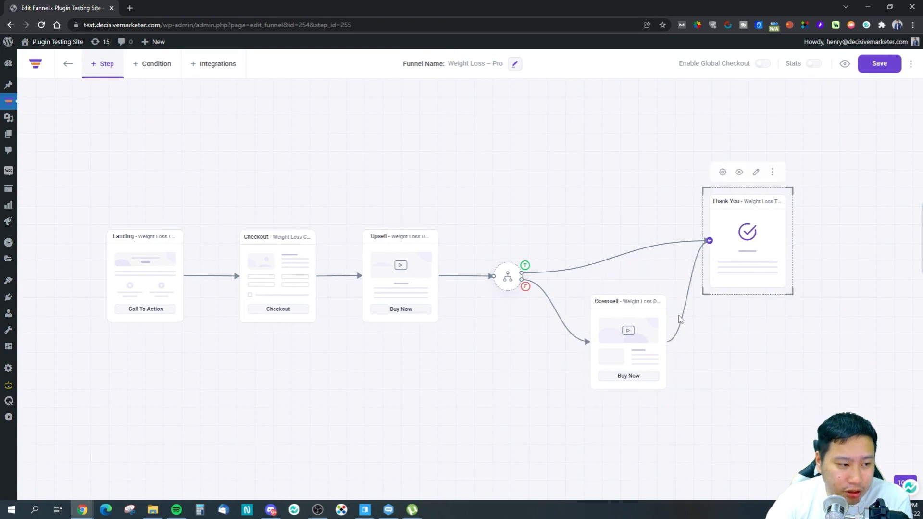
pyautogui.moveTo(628, 336); pyautogui.dragTo(629, 351)
pyautogui.click(511, 309)
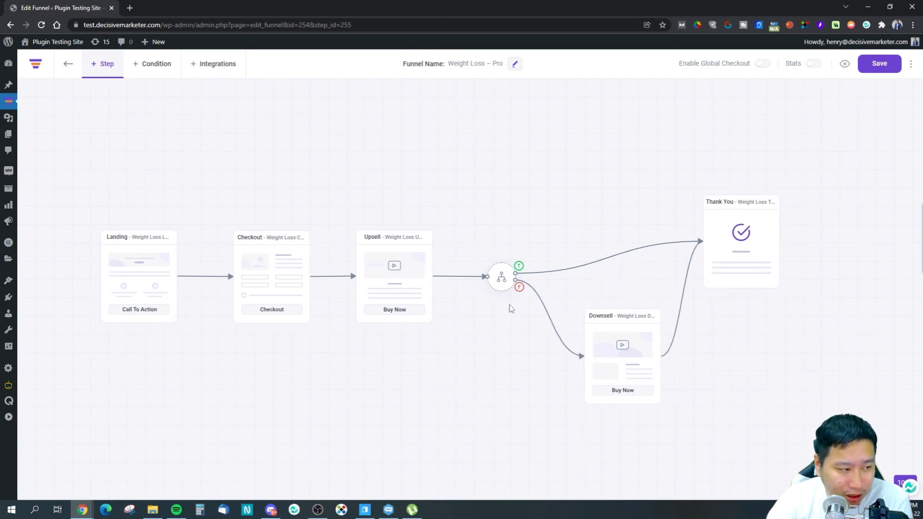
# Review the order overview, order, billing and shipping details options of the Thank You step, and close its settings.
pyautogui.click(707, 239)
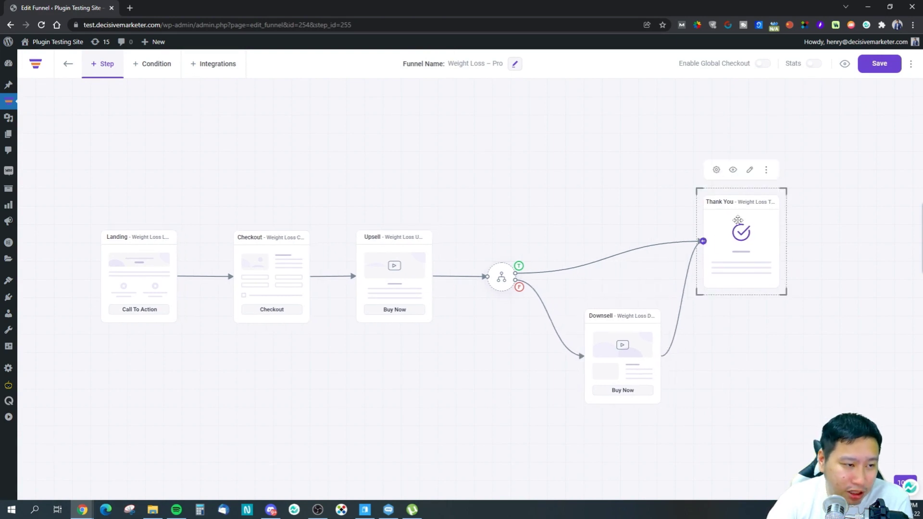
pyautogui.click(717, 170)
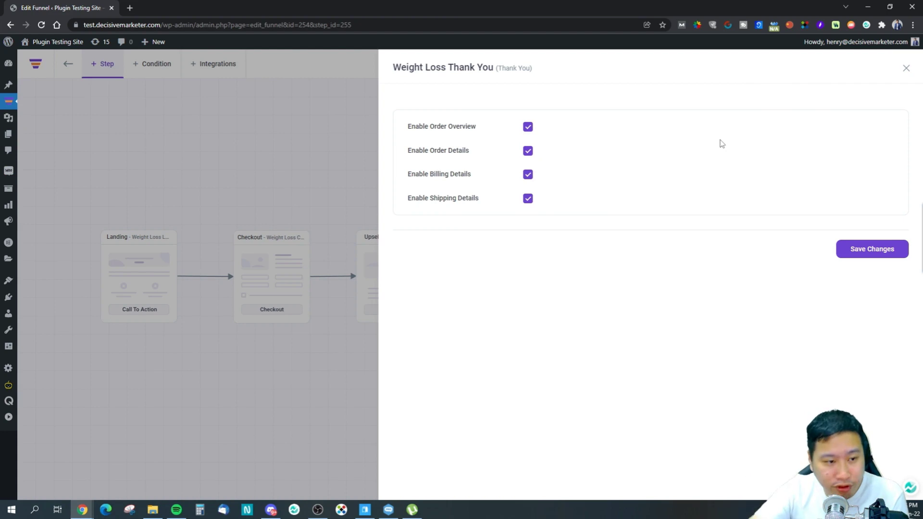
pyautogui.click(907, 66)
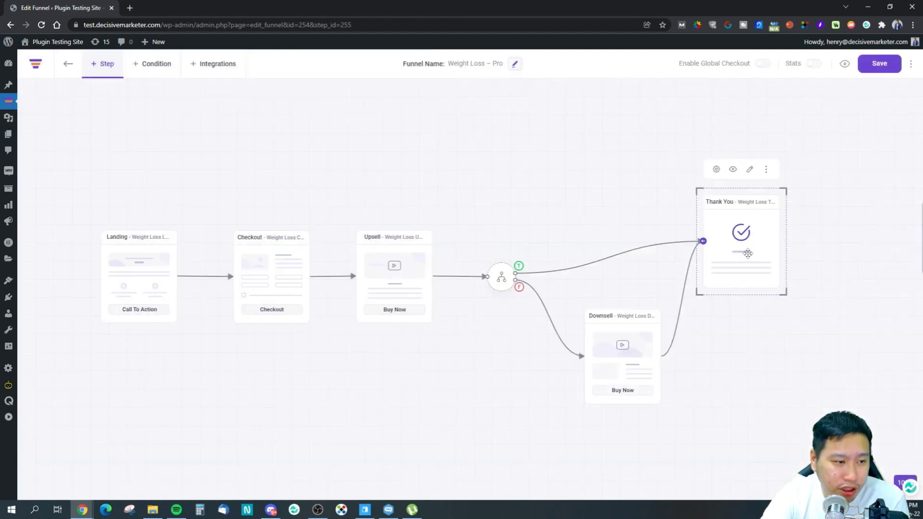
# Preview the Weight Loss Thank You page, examine its order message and social links, and close the preview.
pyautogui.click(733, 170)
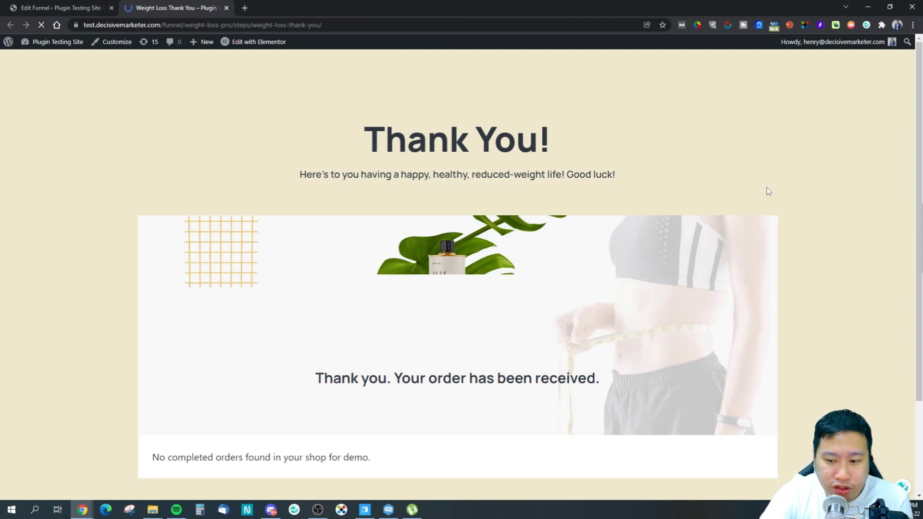
pyautogui.scroll(-2, 492, 264)
pyautogui.scroll(1, 414, 245)
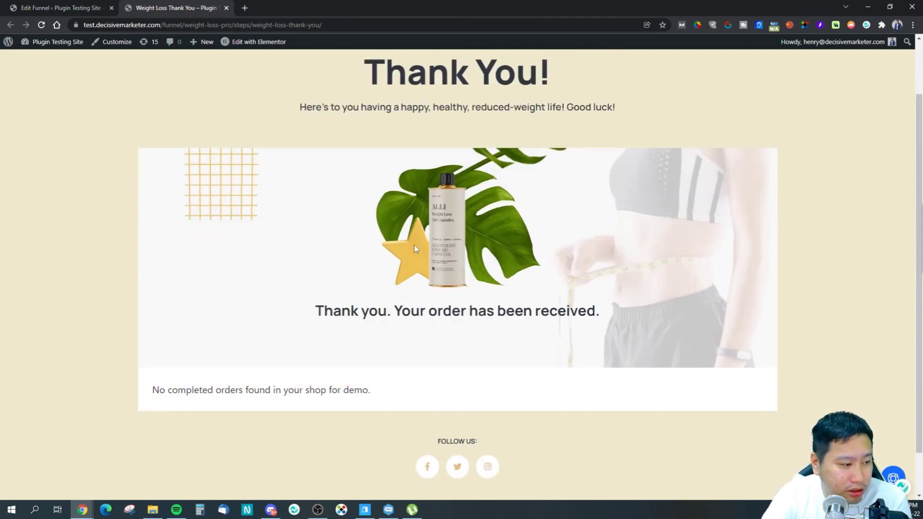
pyautogui.scroll(-1, 417, 247)
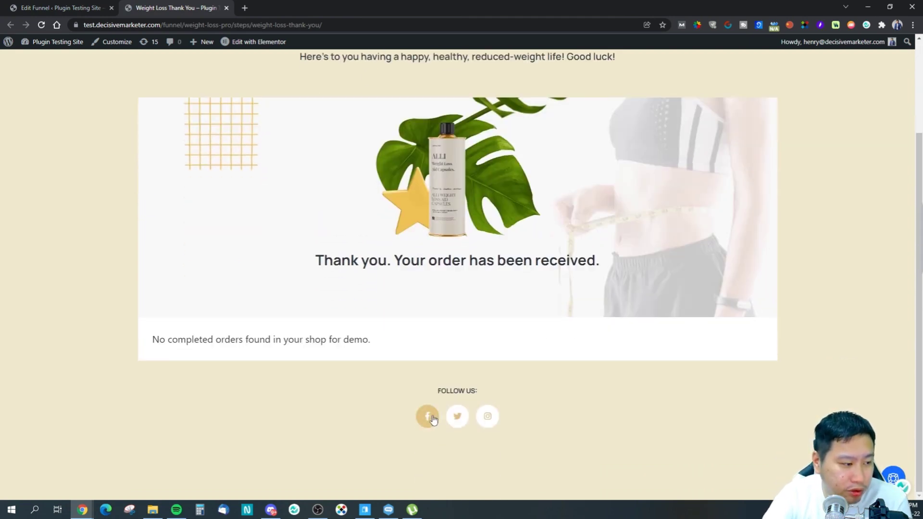
pyautogui.scroll(2, 649, 372)
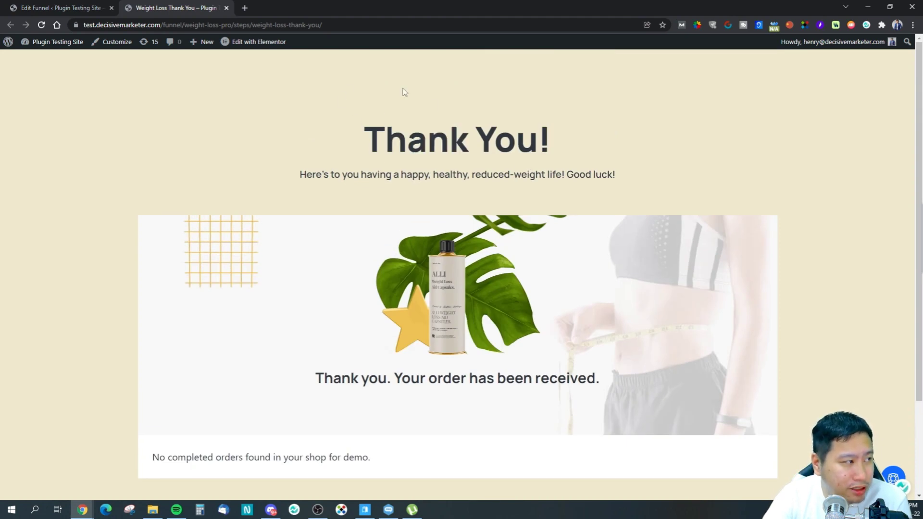
pyautogui.click(226, 8)
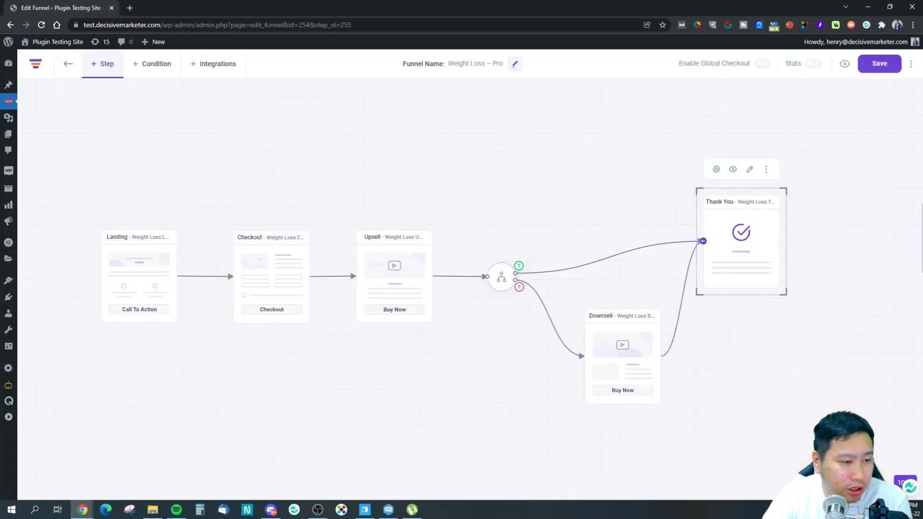